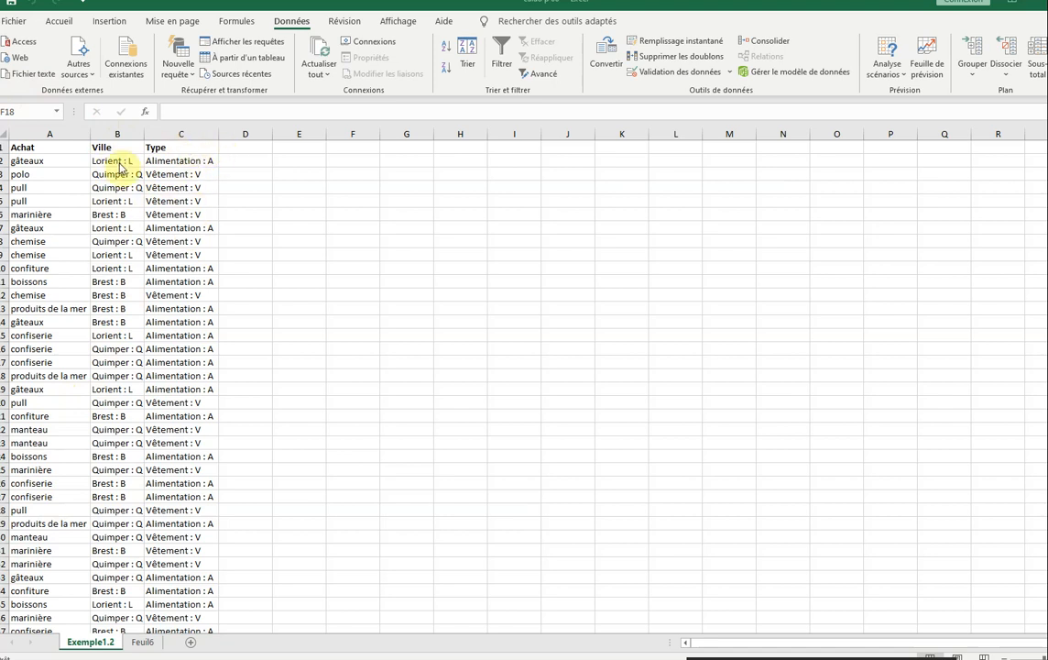
Create a pivot table on a new worksheet from the Ville and Type data in Exemple1.2, range B1:C121
scroll(165, 403, down, 10)
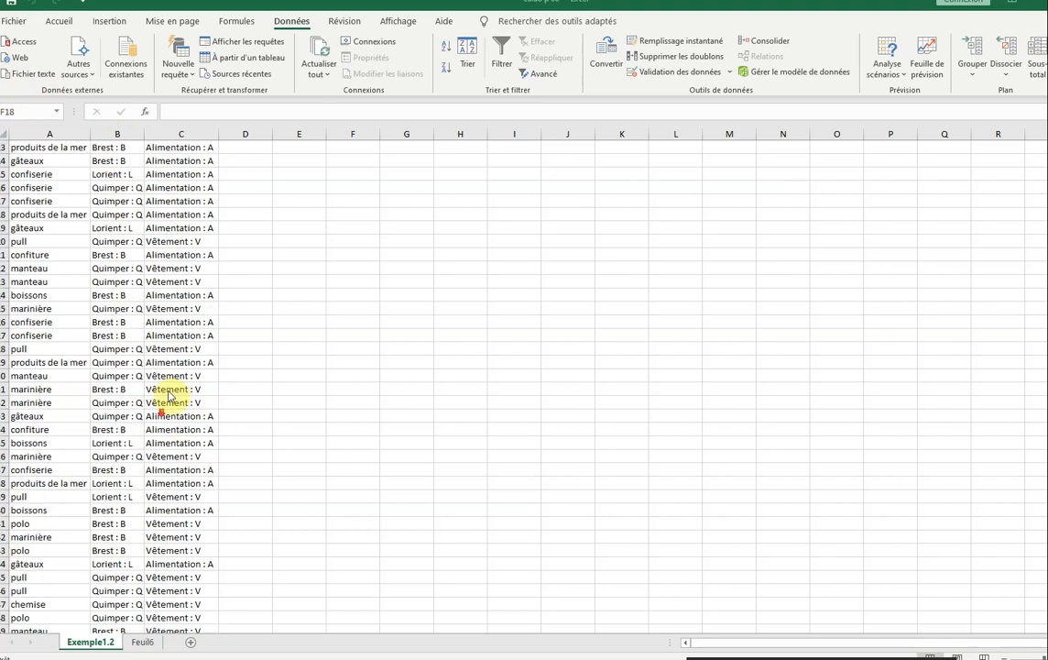
scroll(164, 398, down, 10)
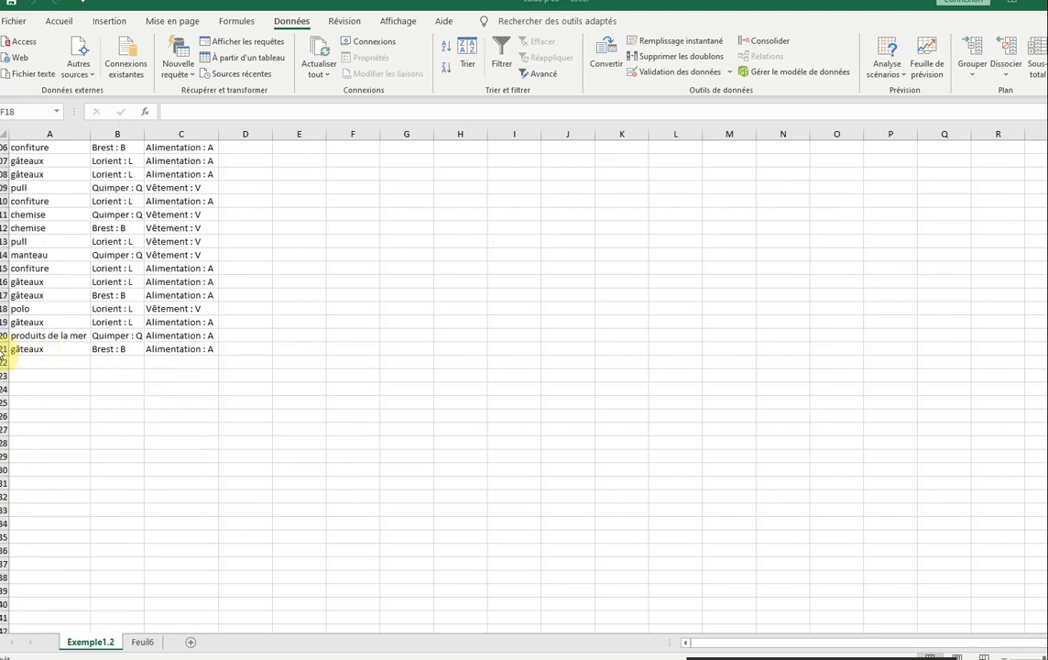
scroll(197, 330, up, 15)
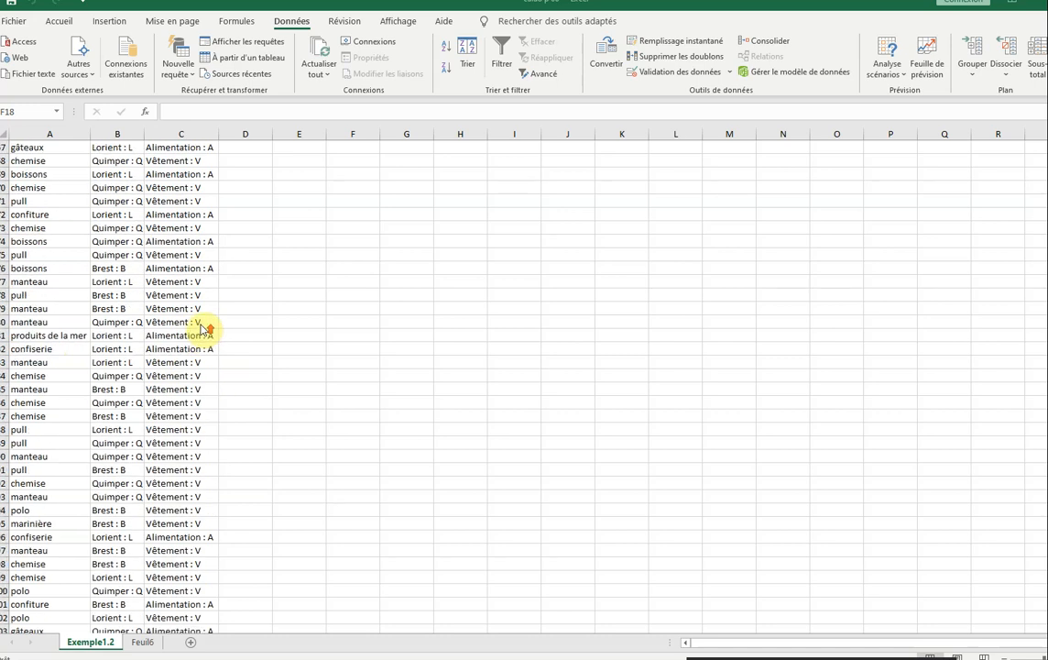
scroll(208, 327, up, 10)
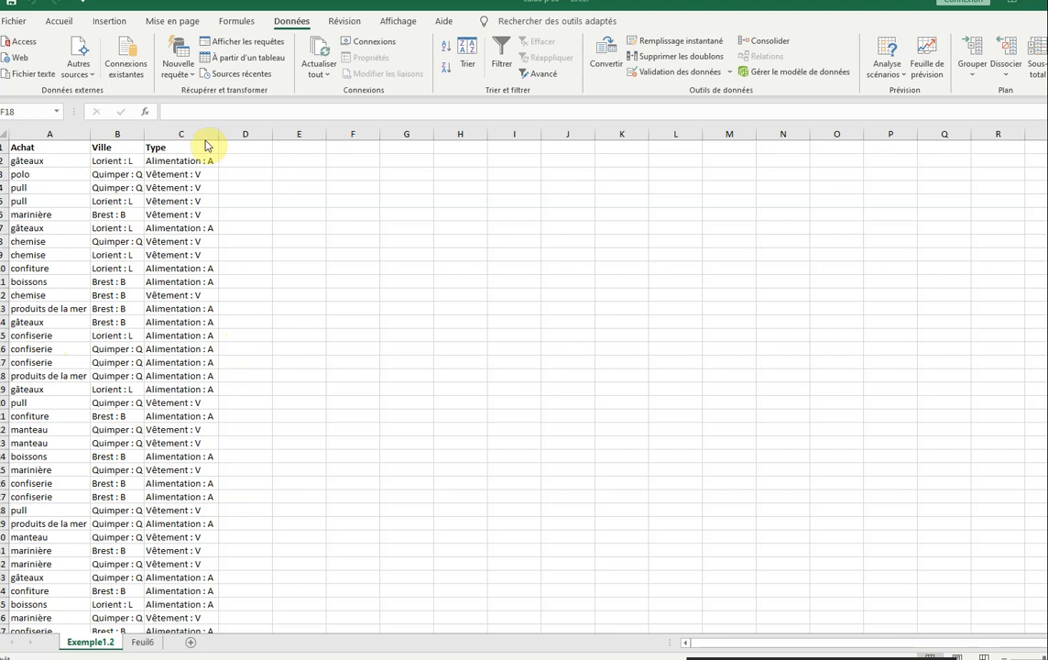
click(105, 148)
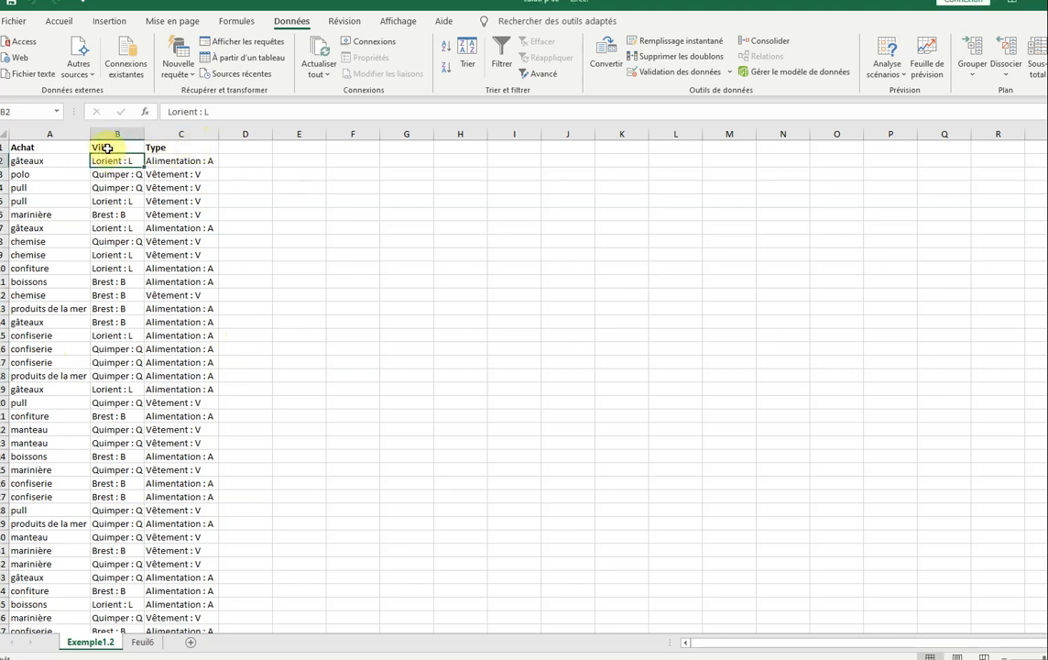
drag(108, 147, 187, 586)
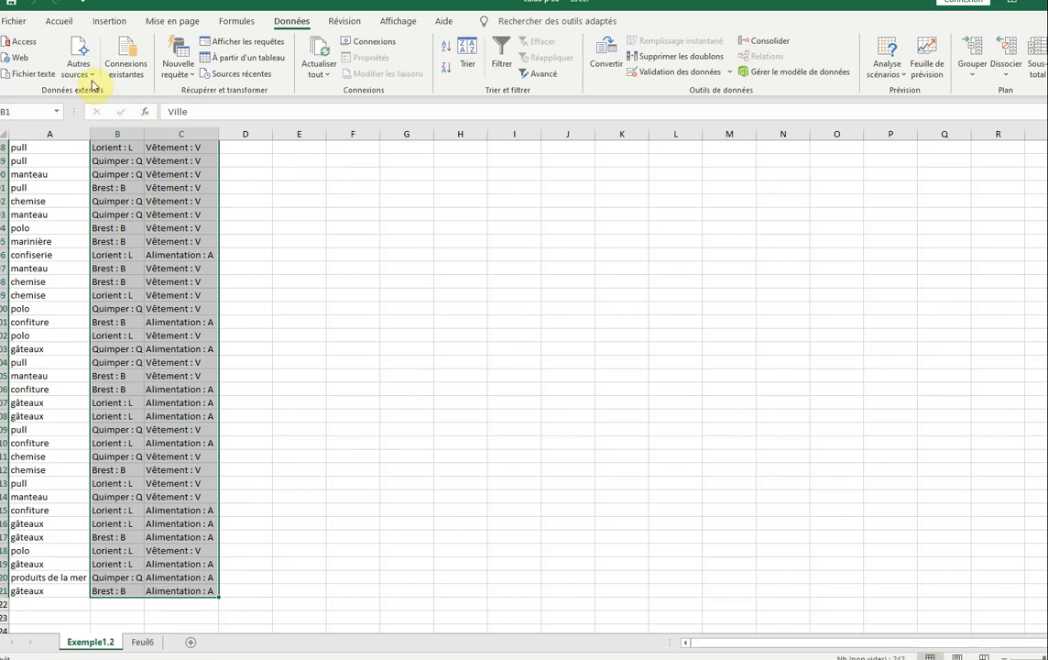
click(107, 21)
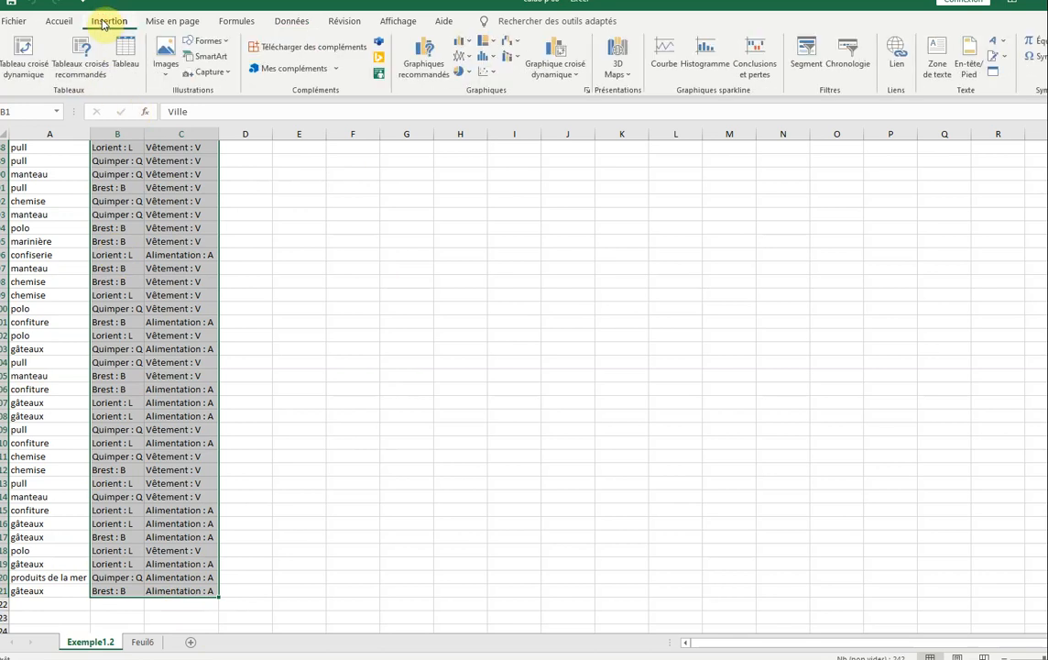
click(25, 51)
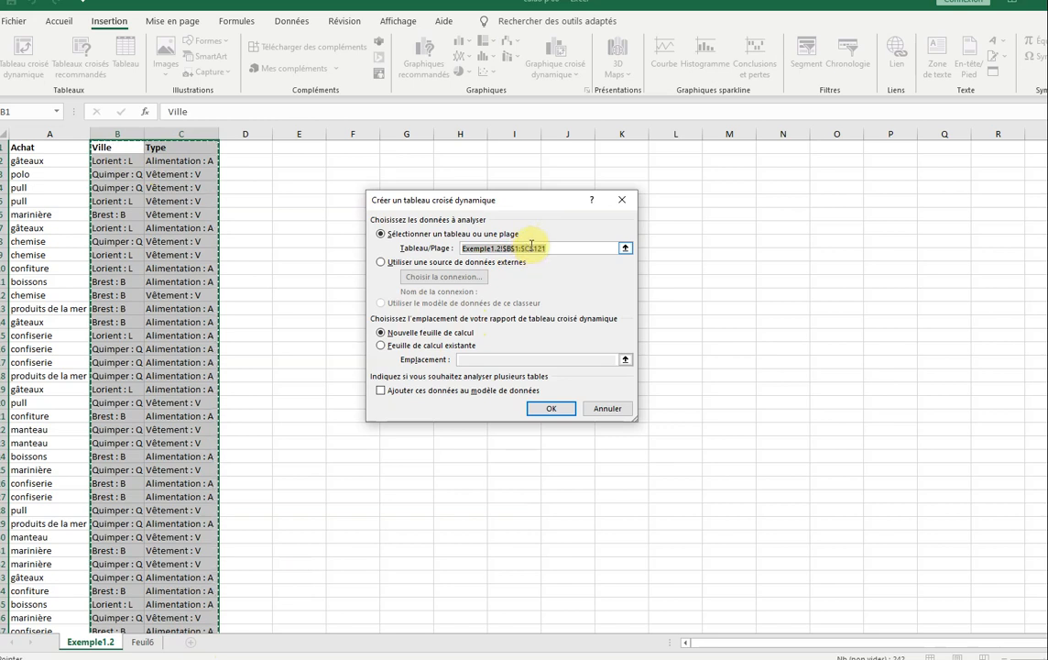
click(549, 408)
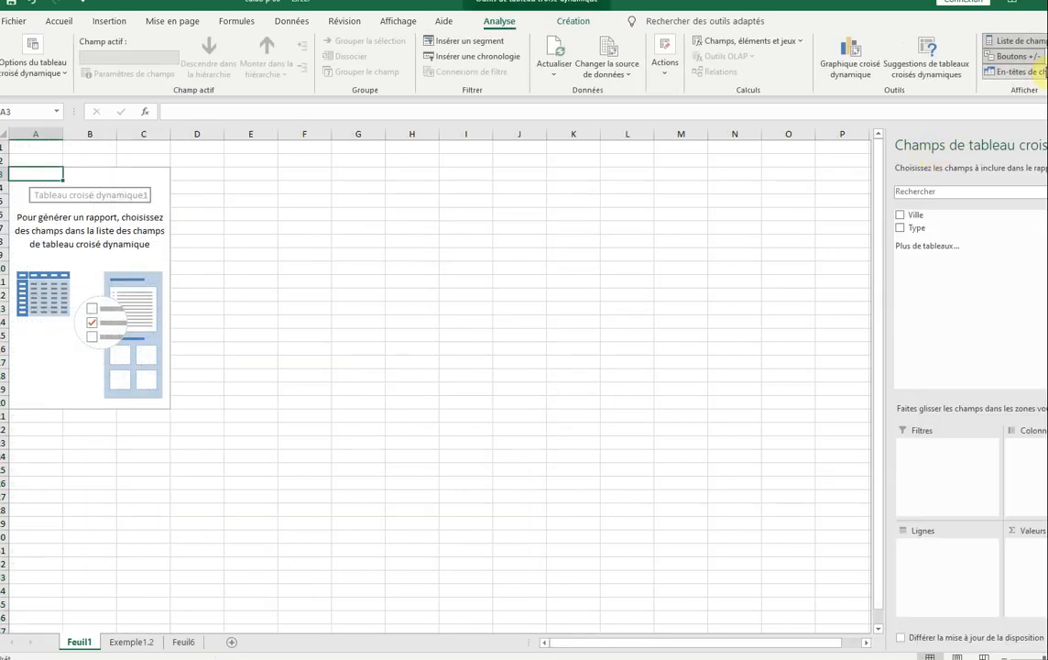
Lay out the pivot table with Ville as rows, Type as columns and the count of Type as values
click(1047, 1)
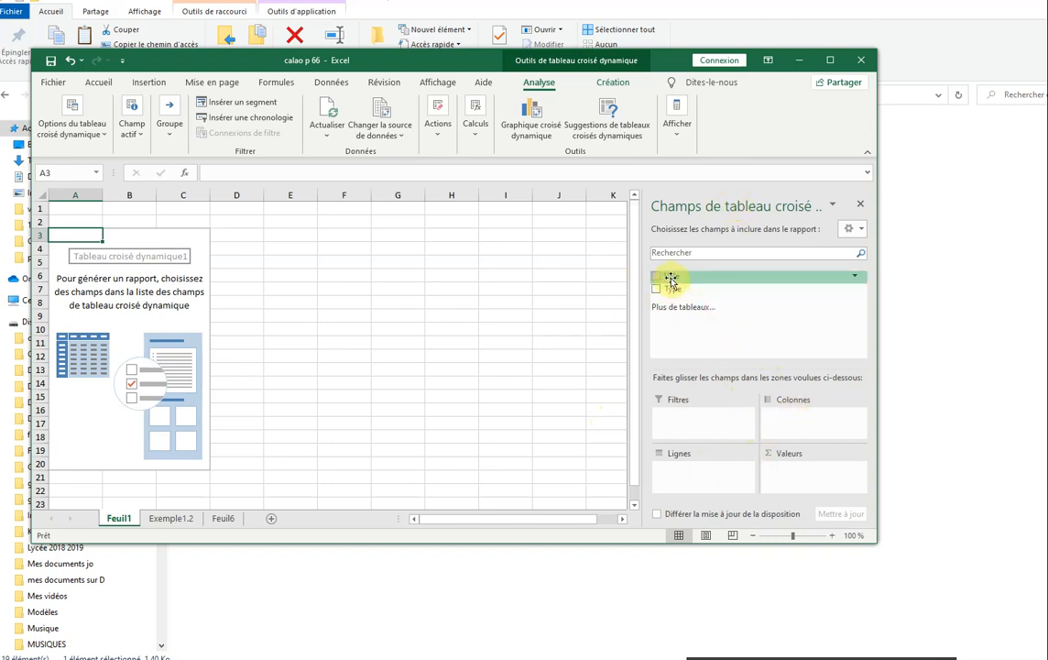
drag(672, 279, 687, 465)
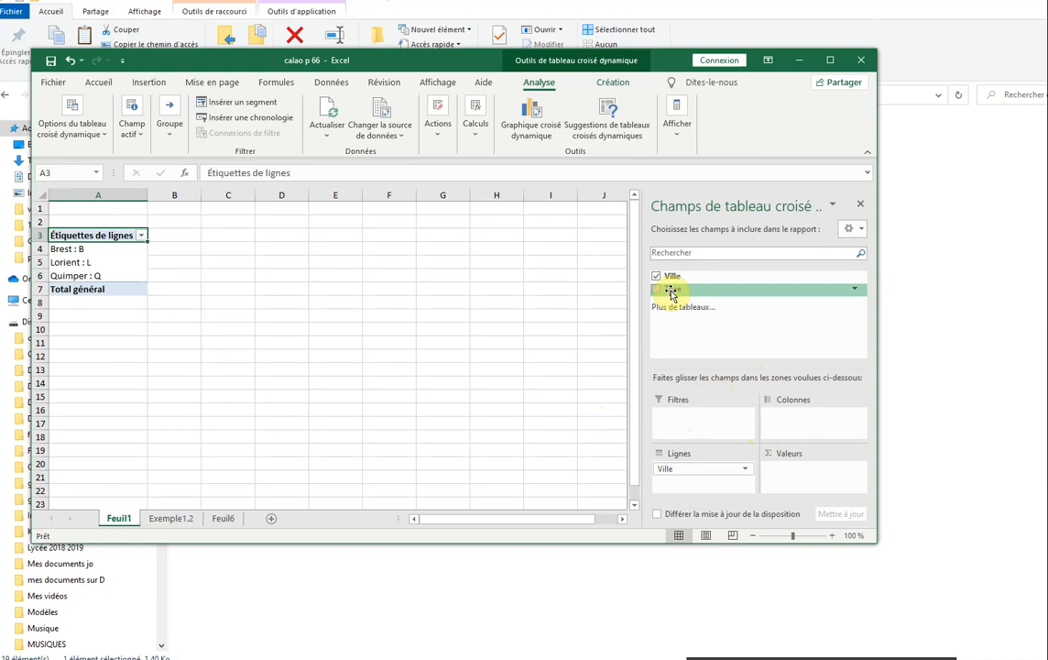
drag(672, 292, 777, 415)
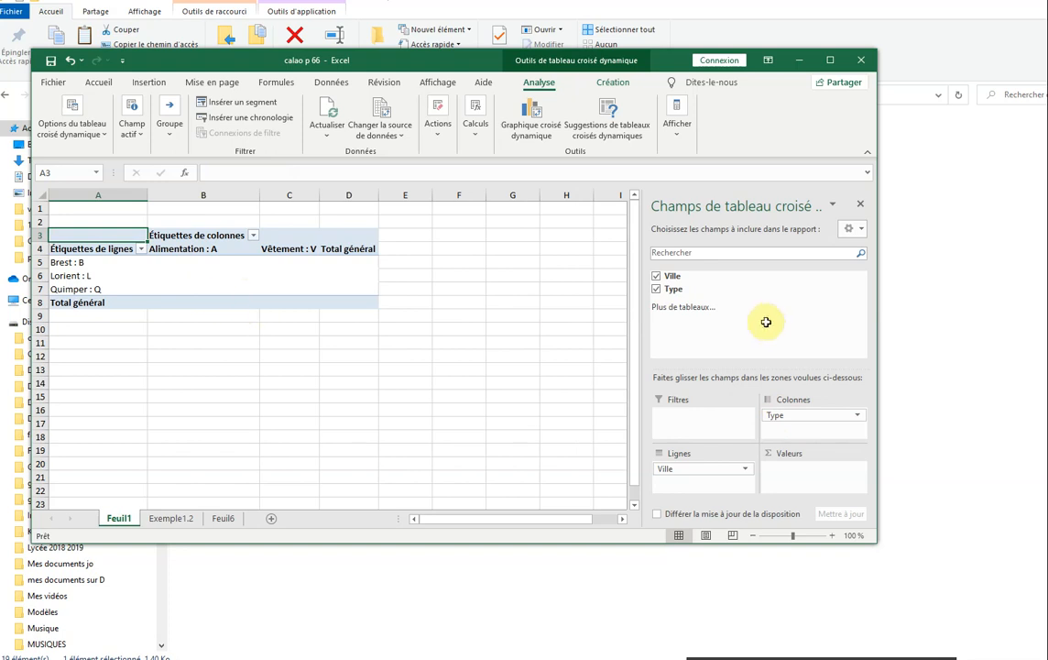
drag(666, 292, 777, 471)
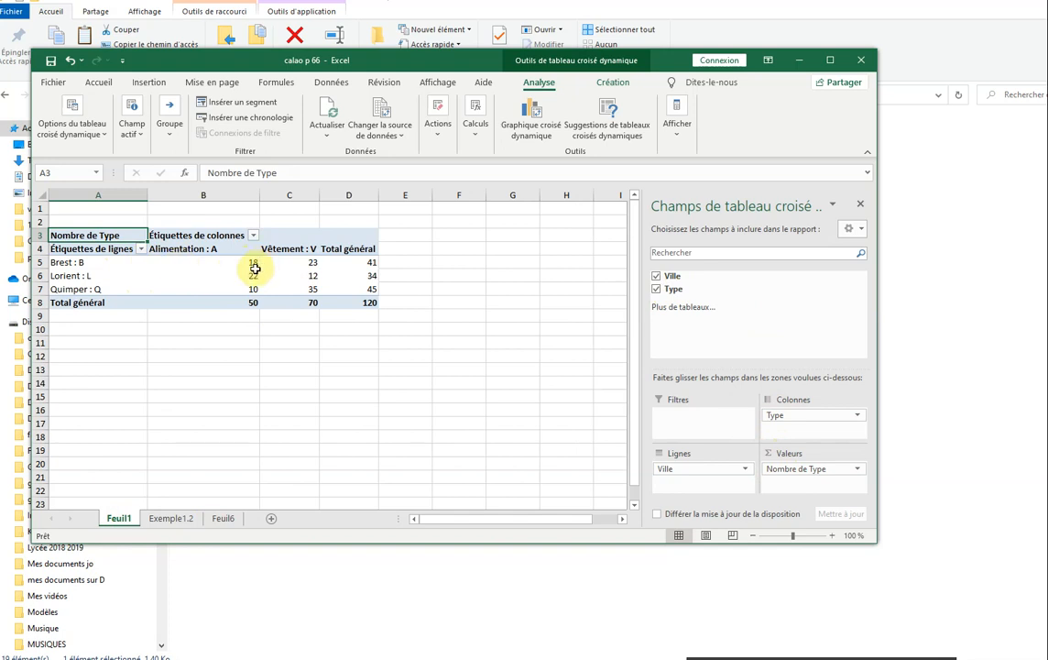
Show the Nombre de Type values as a percentage of the grand total (% du total général)
mouse_move(256, 267)
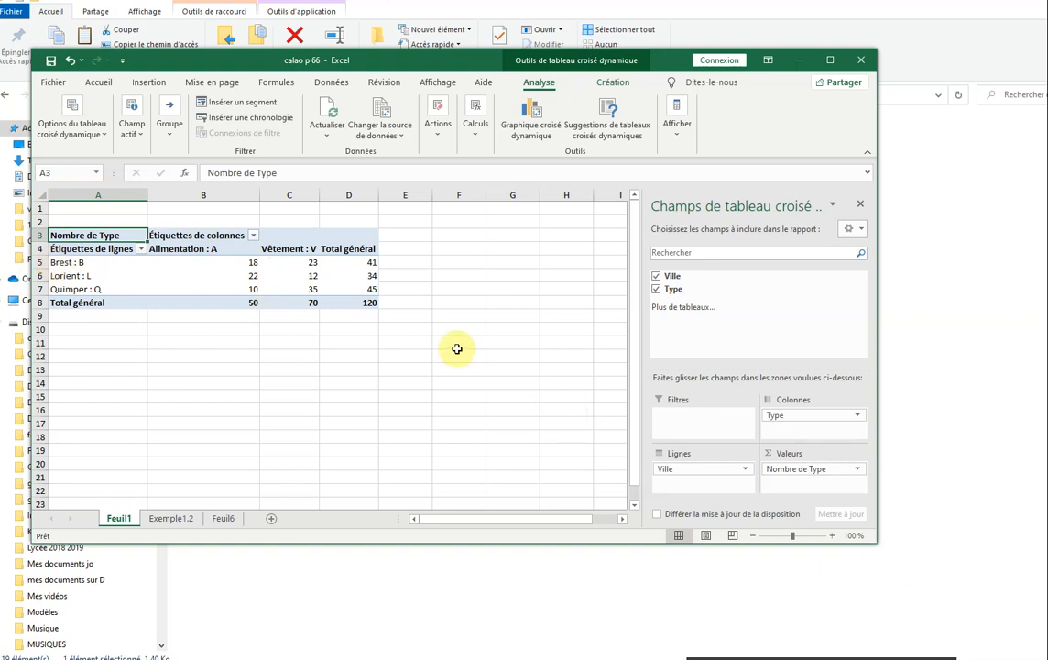
click(856, 473)
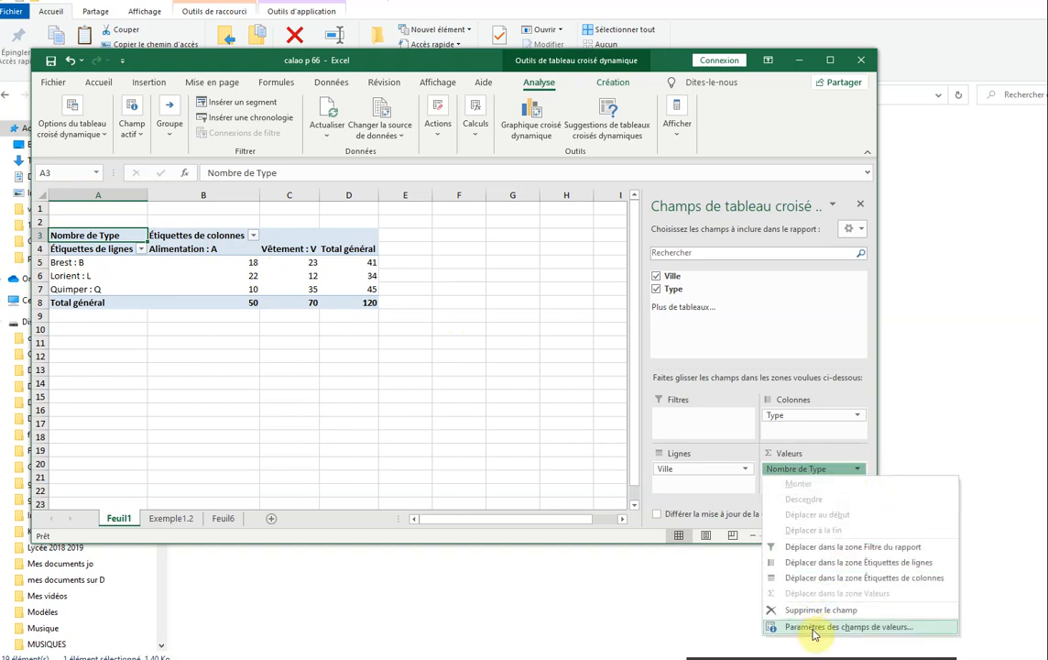
click(814, 629)
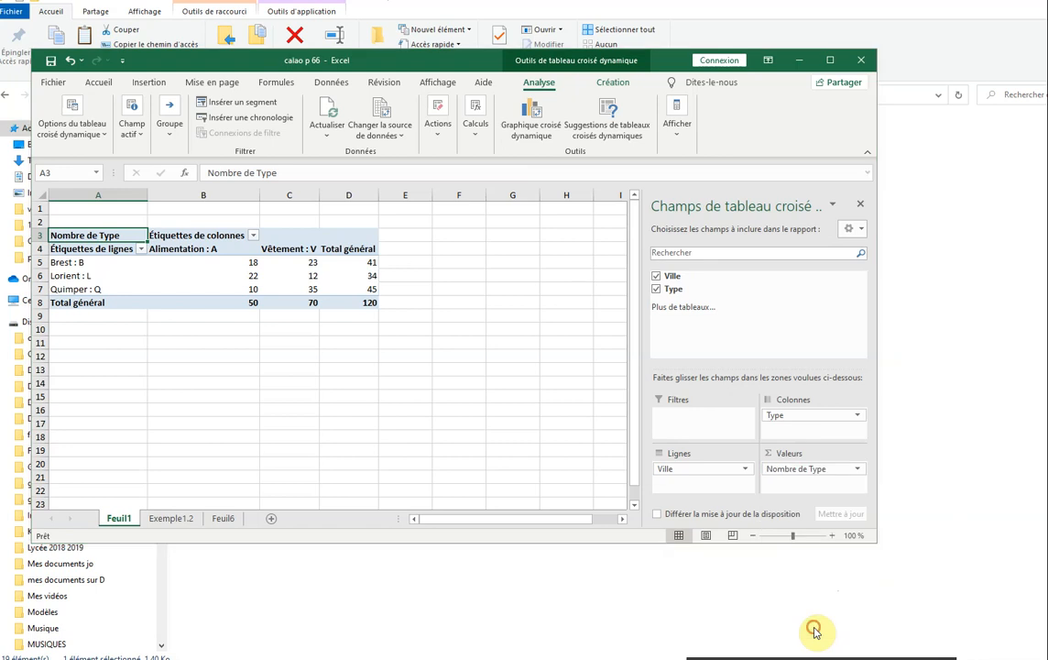
mouse_move(560, 397)
mouse_down()
mouse_move(562, 408)
mouse_move(558, 394)
mouse_up()
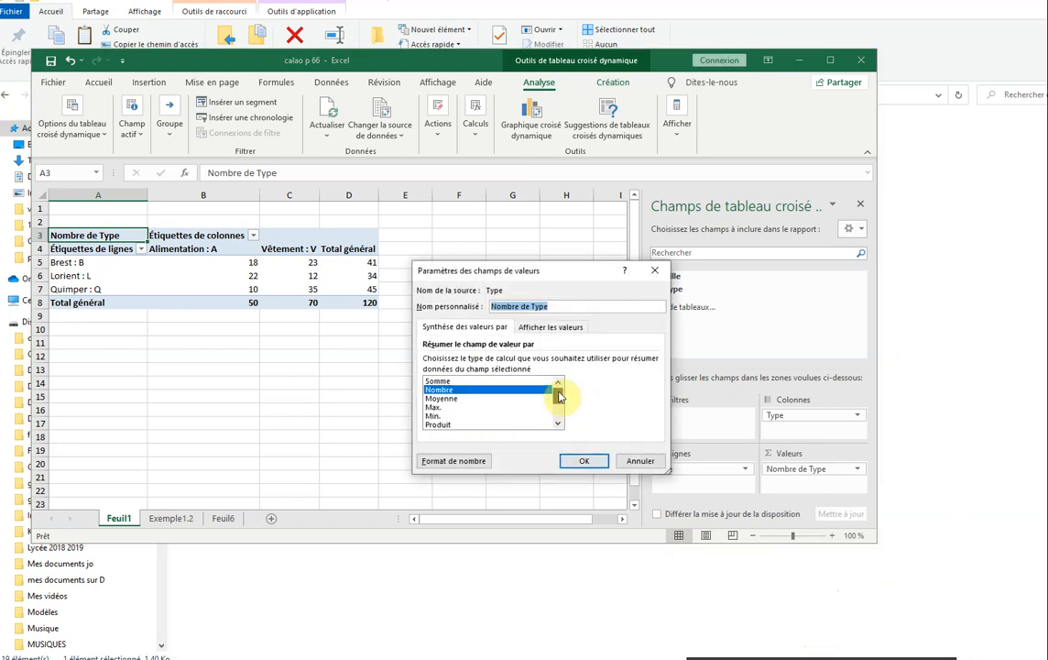
click(549, 328)
click(653, 361)
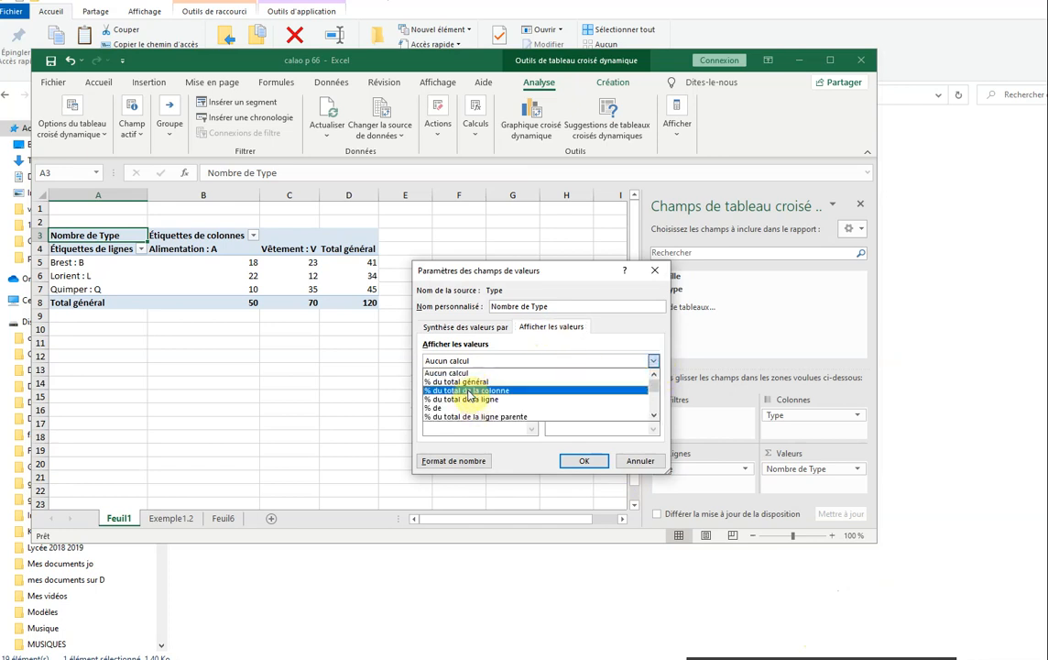
click(465, 381)
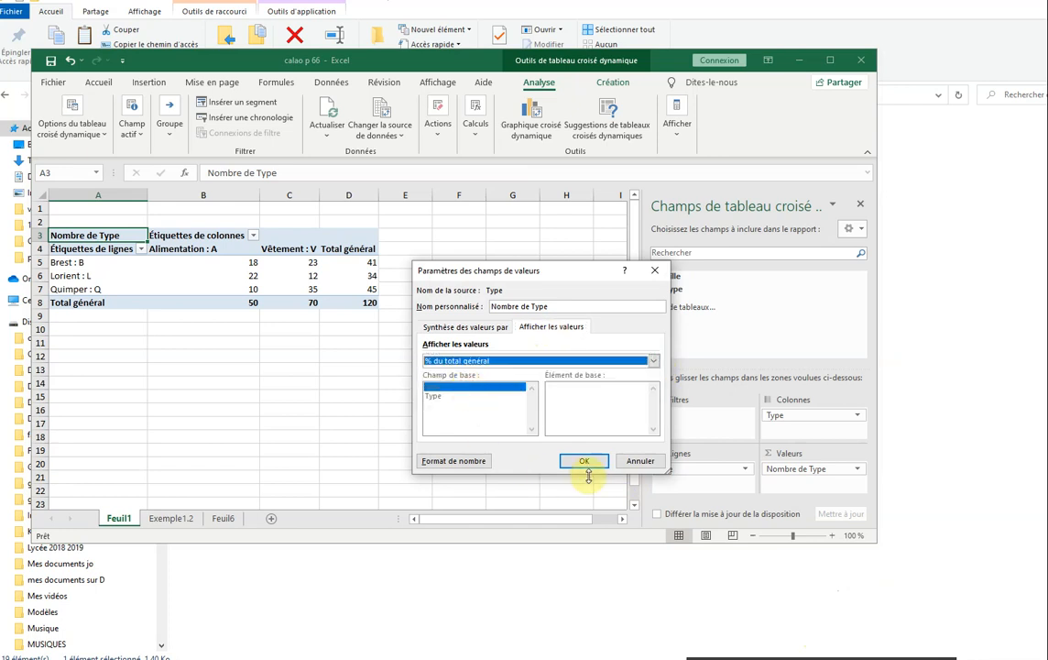
click(583, 460)
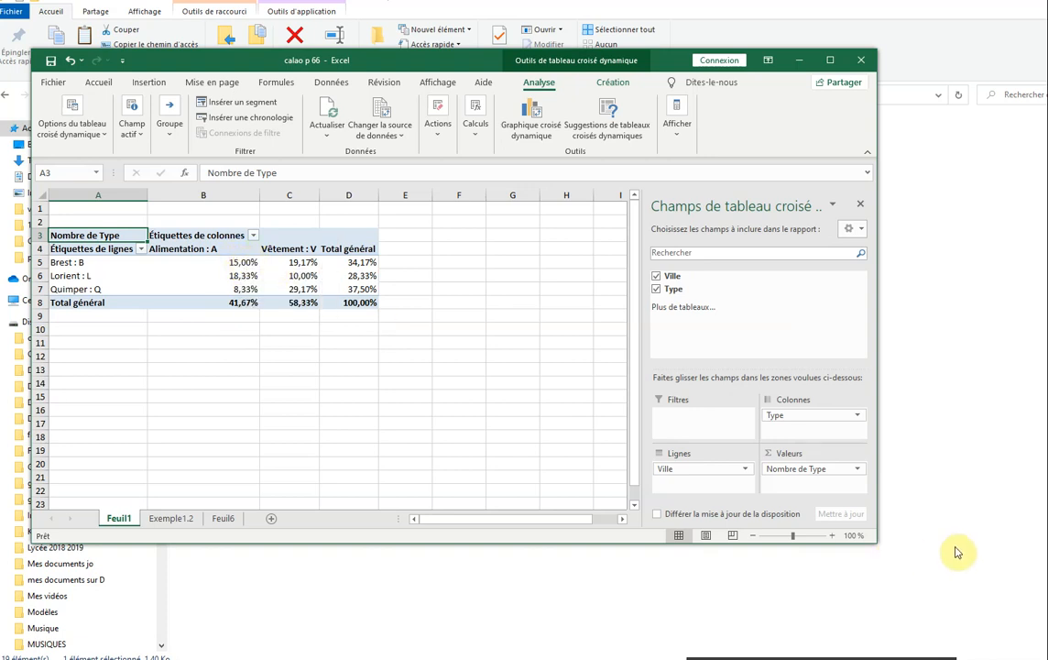
Show the Nombre de Type values as a percentage of the row total (% du total de la ligne)
click(859, 470)
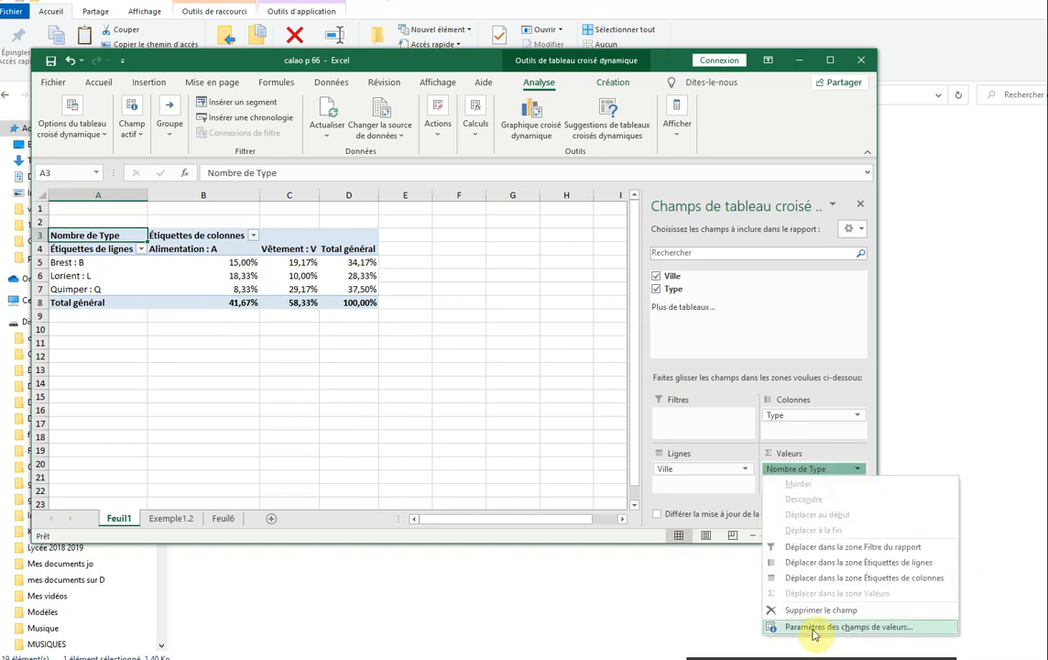
click(814, 632)
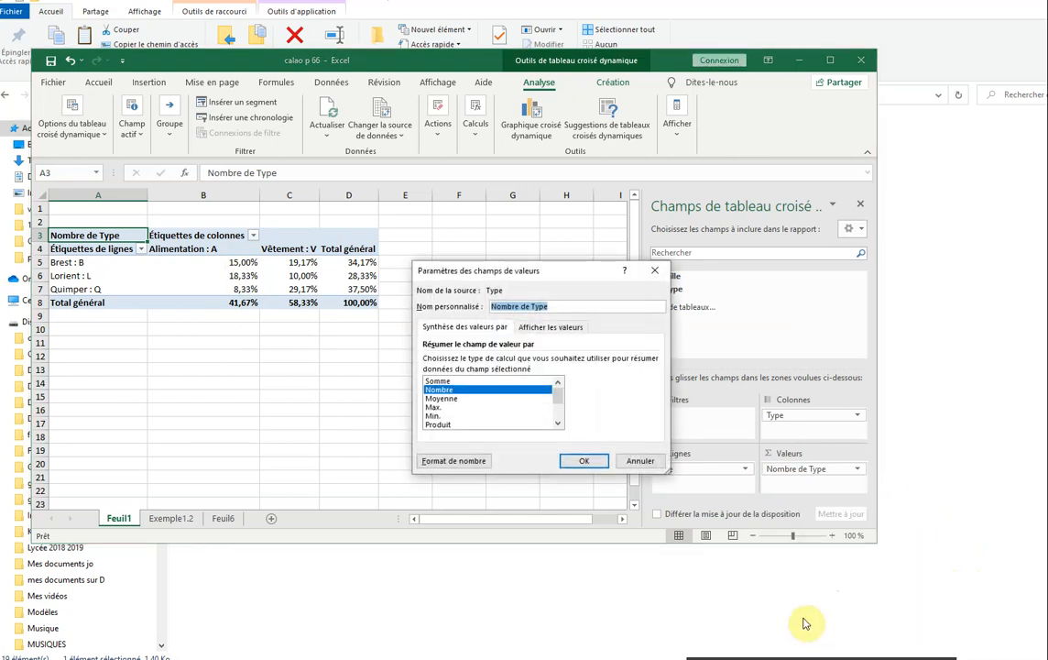
click(550, 327)
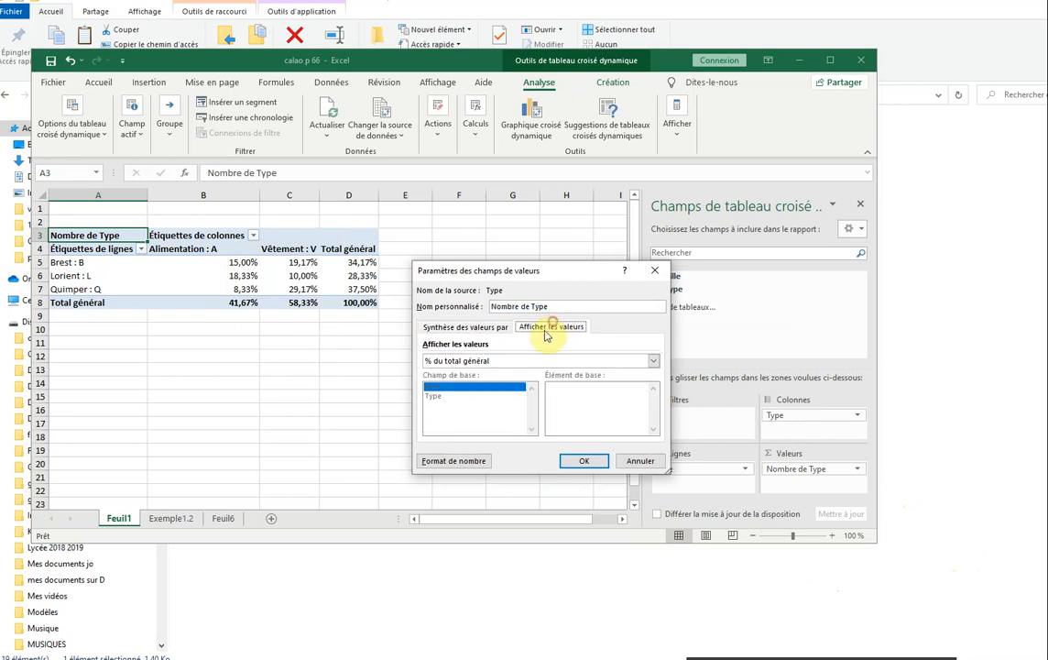
click(653, 360)
click(514, 401)
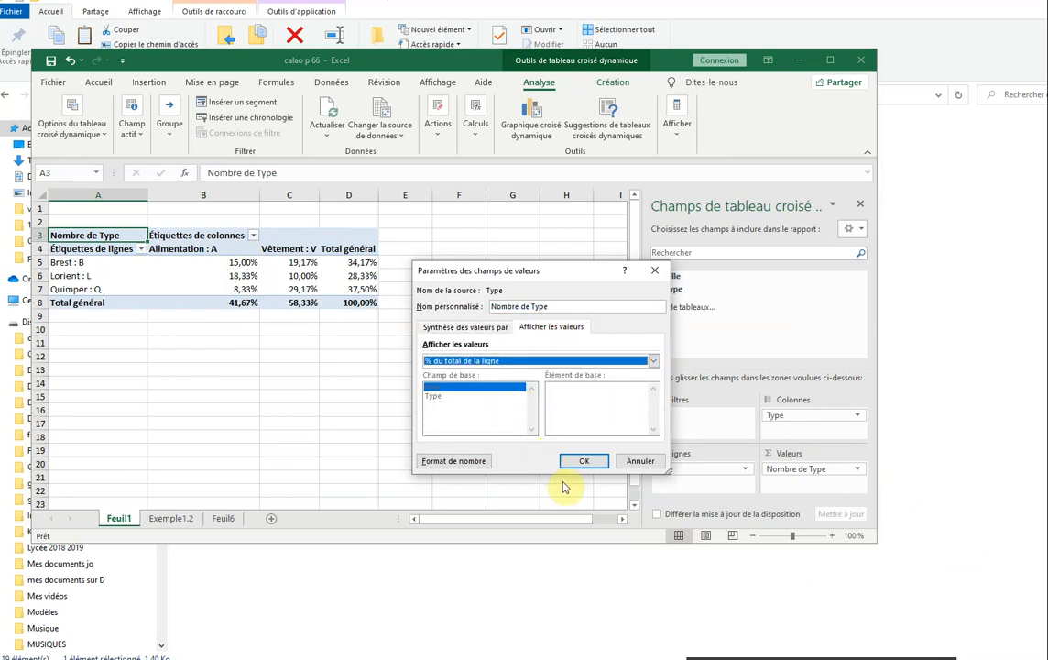
click(580, 460)
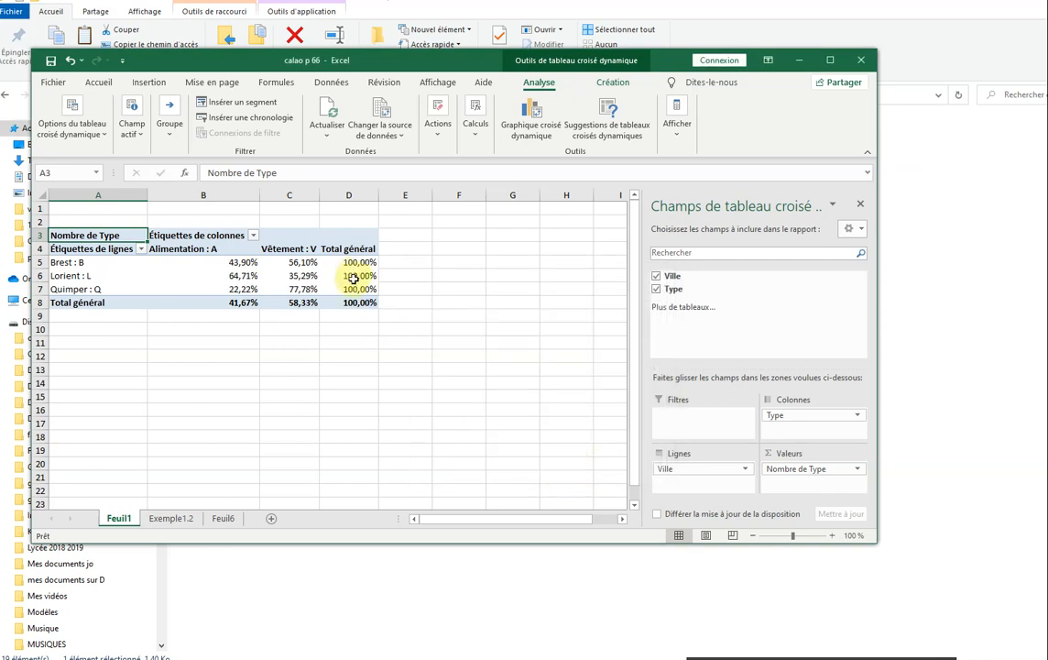
Show the Nombre de Type values as a percentage of the column total (% du total de la colonne)
mouse_move(359, 263)
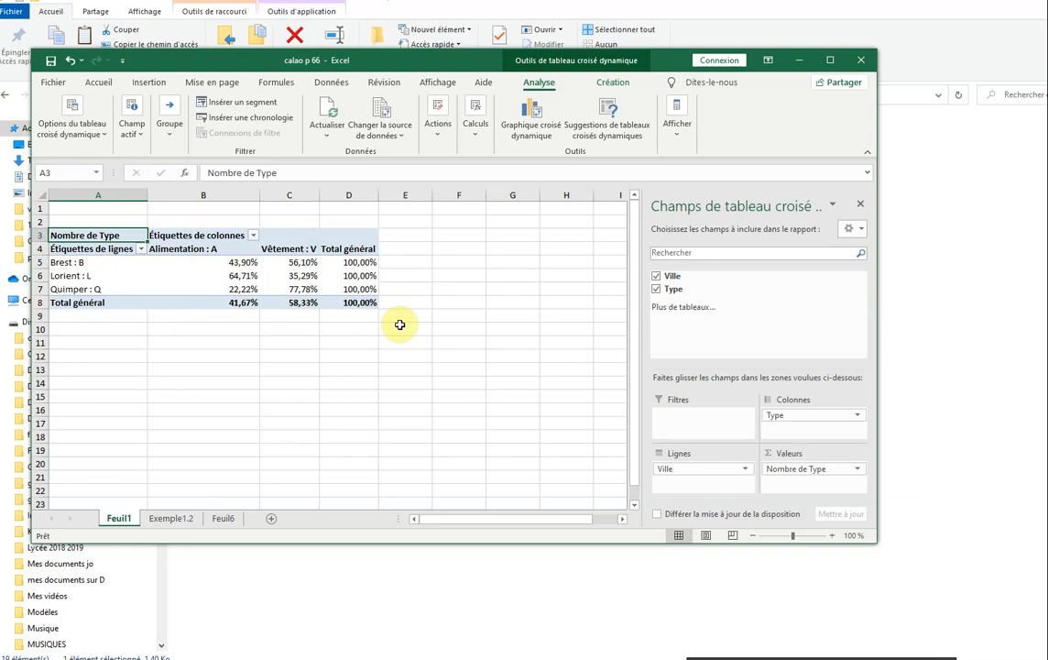
mouse_move(252, 262)
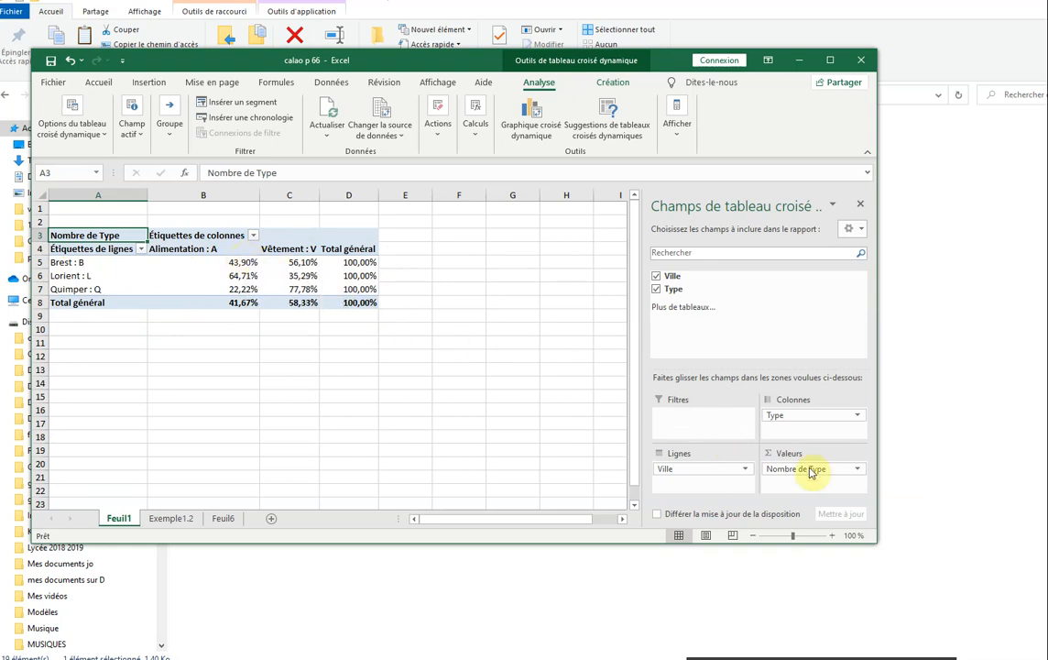
click(858, 469)
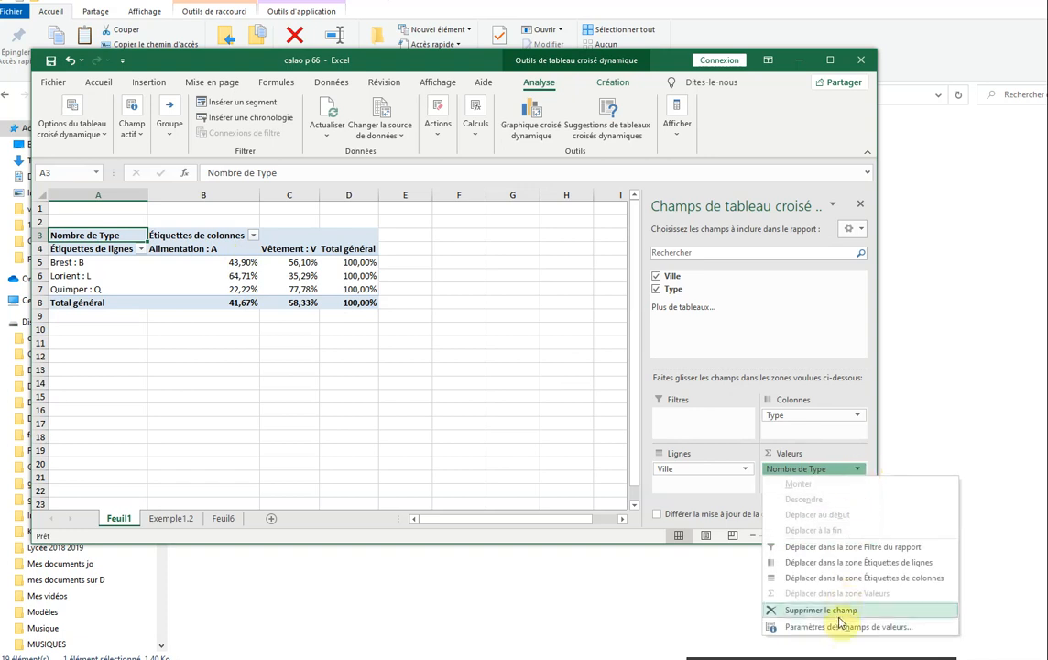
click(751, 559)
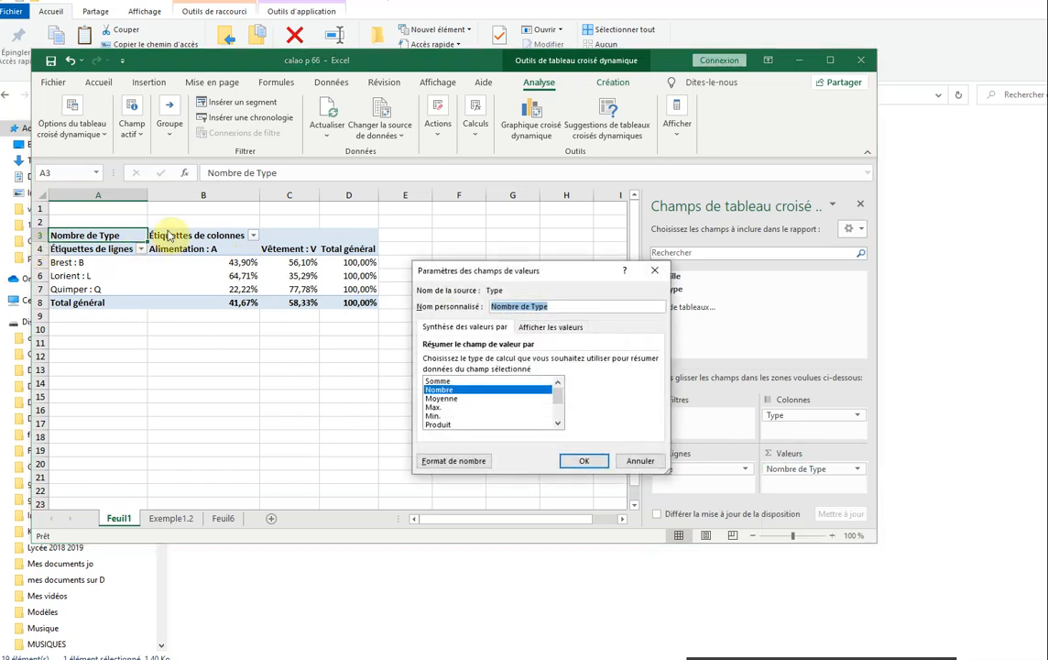
click(561, 327)
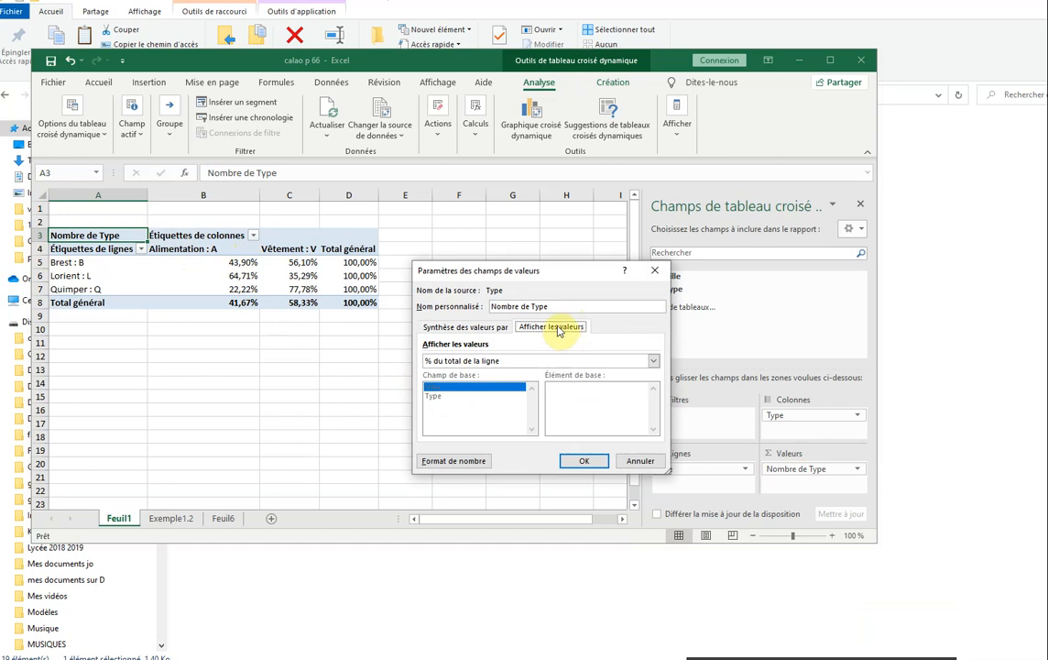
click(653, 360)
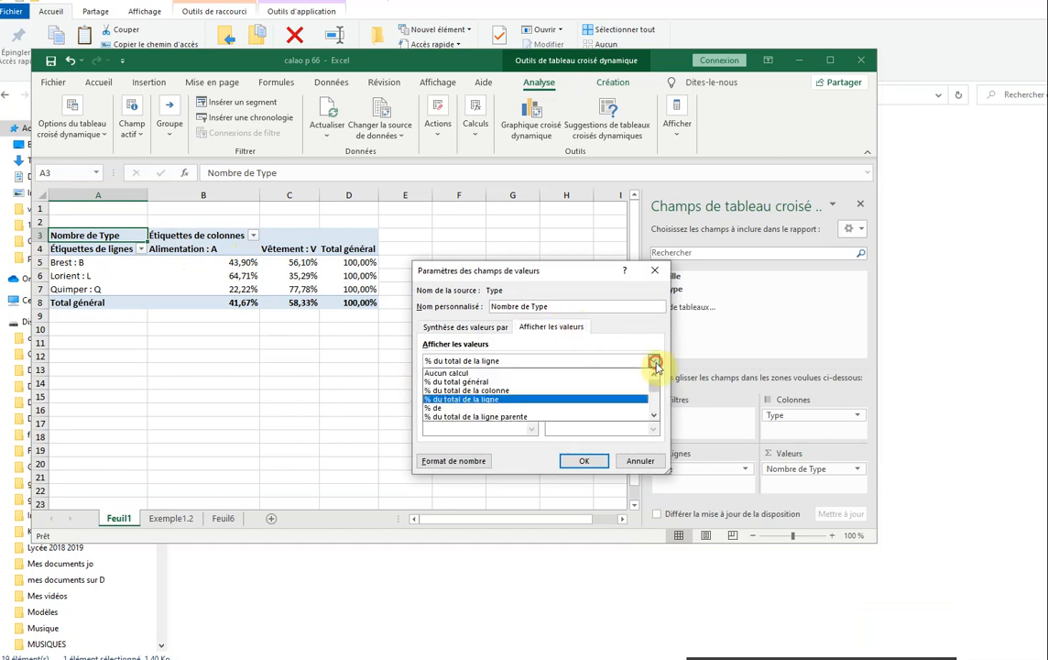
click(500, 391)
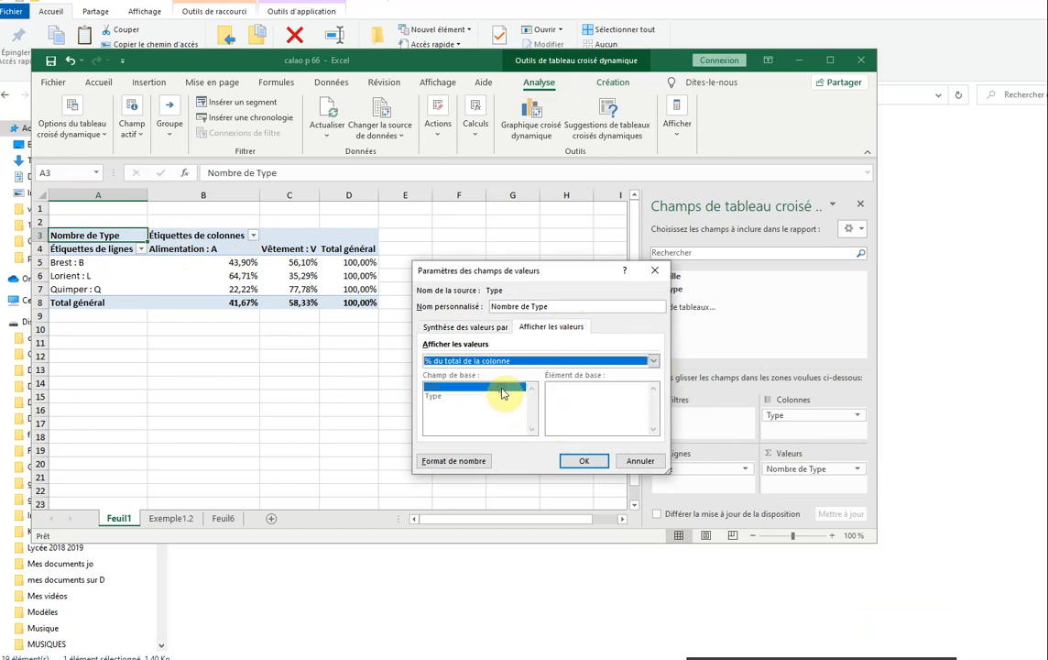
click(583, 461)
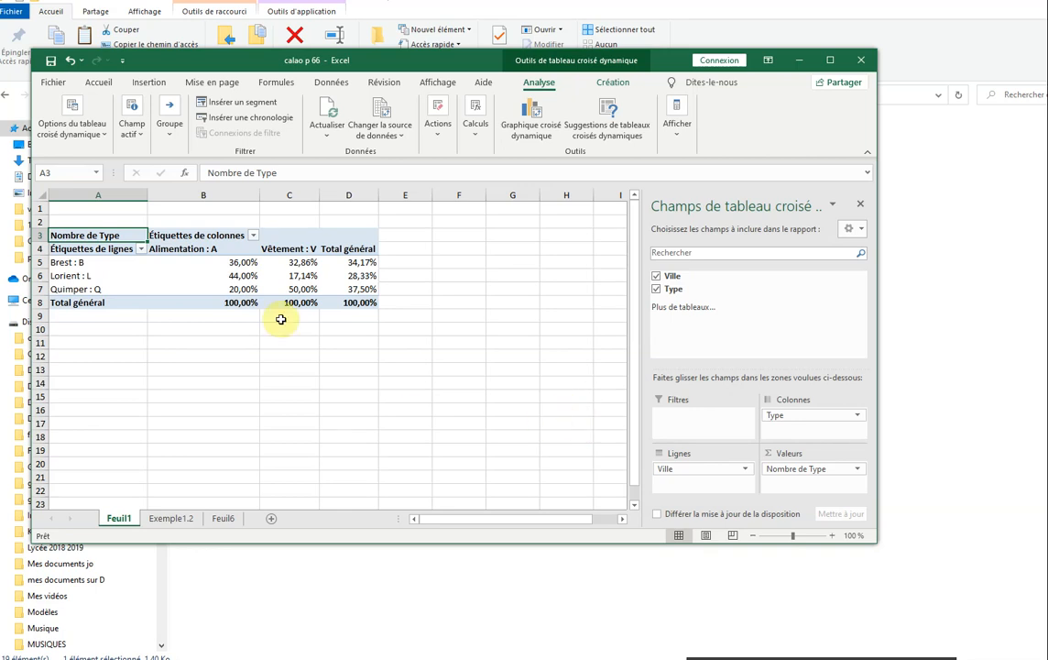
Extract the records behind the Brest : B / Alimentation : A value to a detail sheet and delete that sheet
double_click(245, 263)
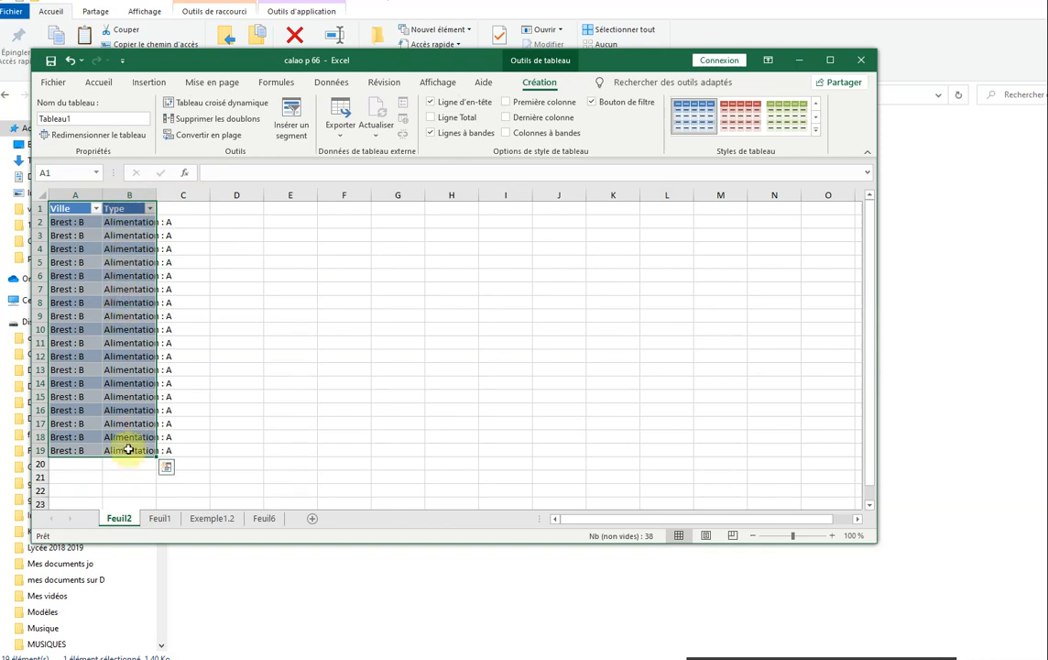
right_click(126, 519)
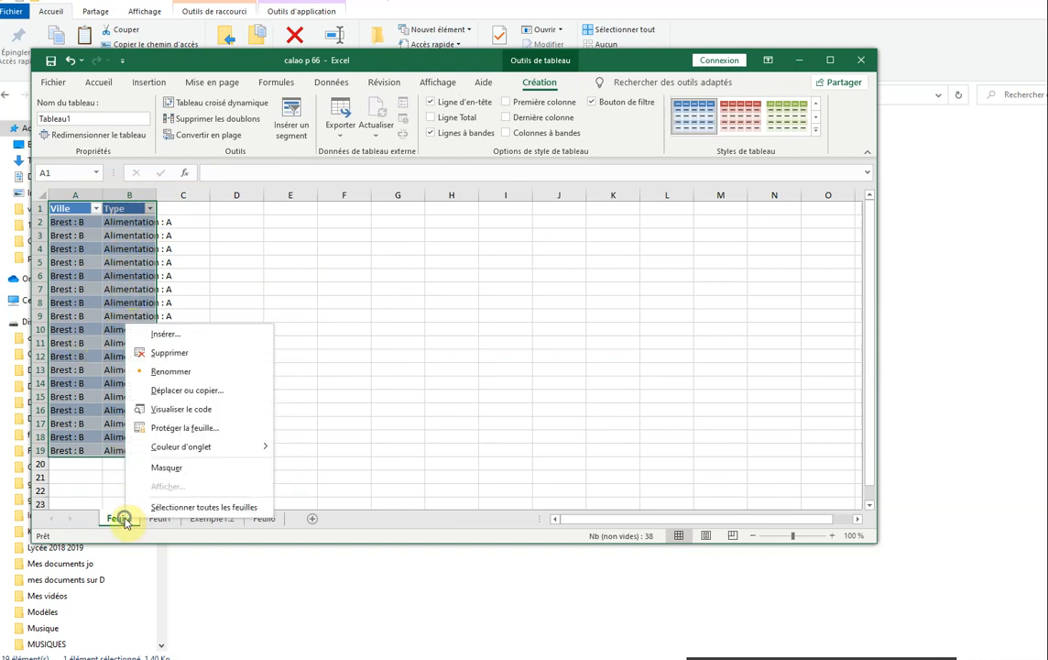
click(147, 346)
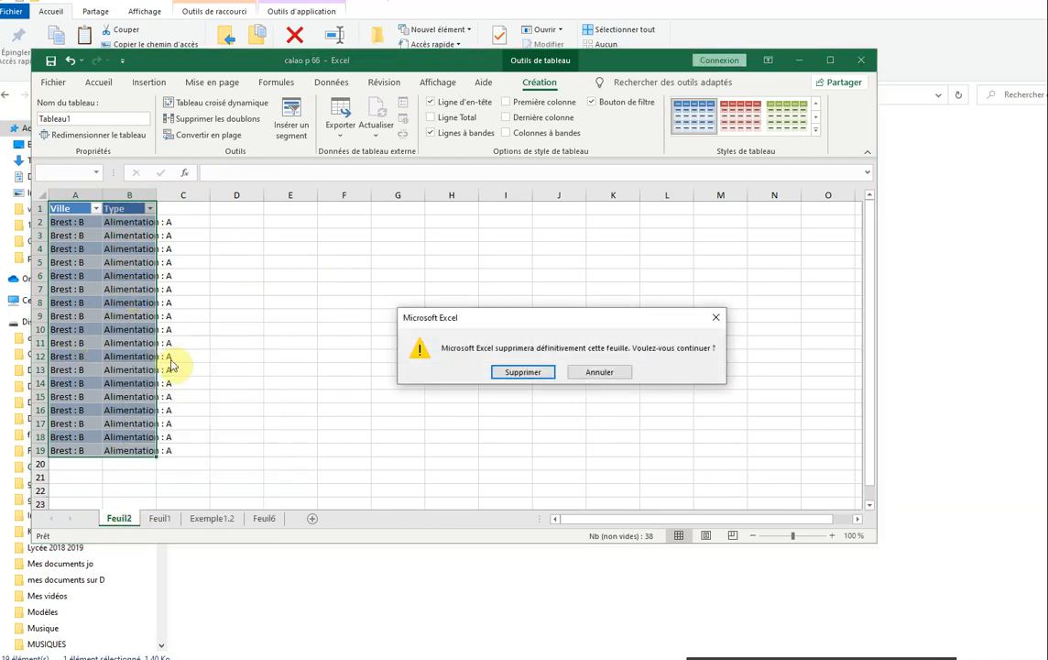
click(512, 373)
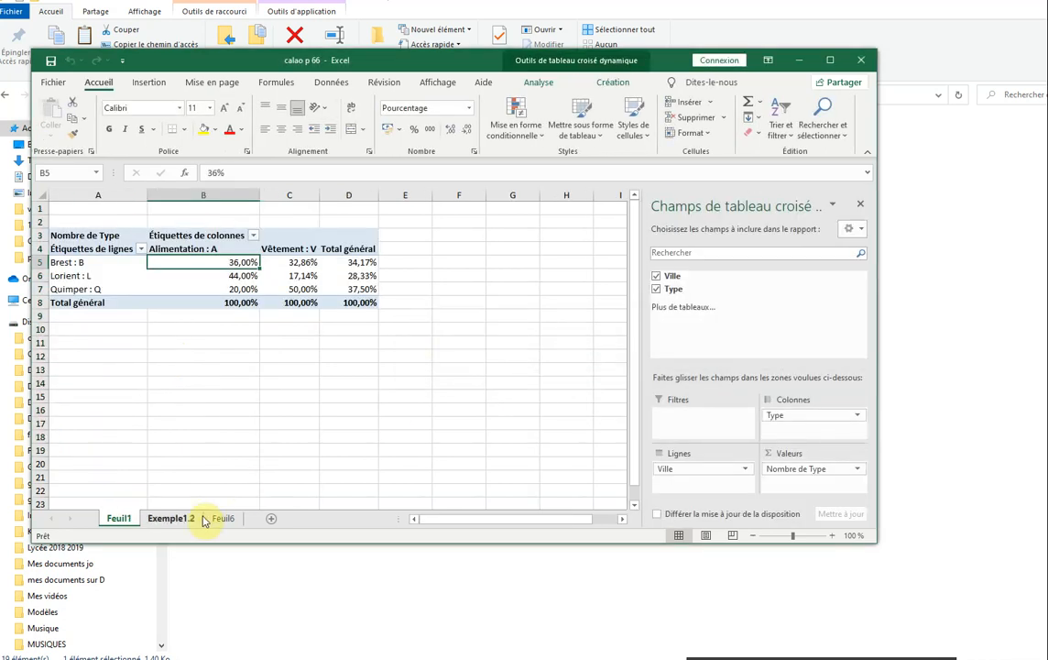
Review the Achat, Ville and Type source data on Exemple1.2 and the Ville by Achat pivot table on Feuil6
click(171, 518)
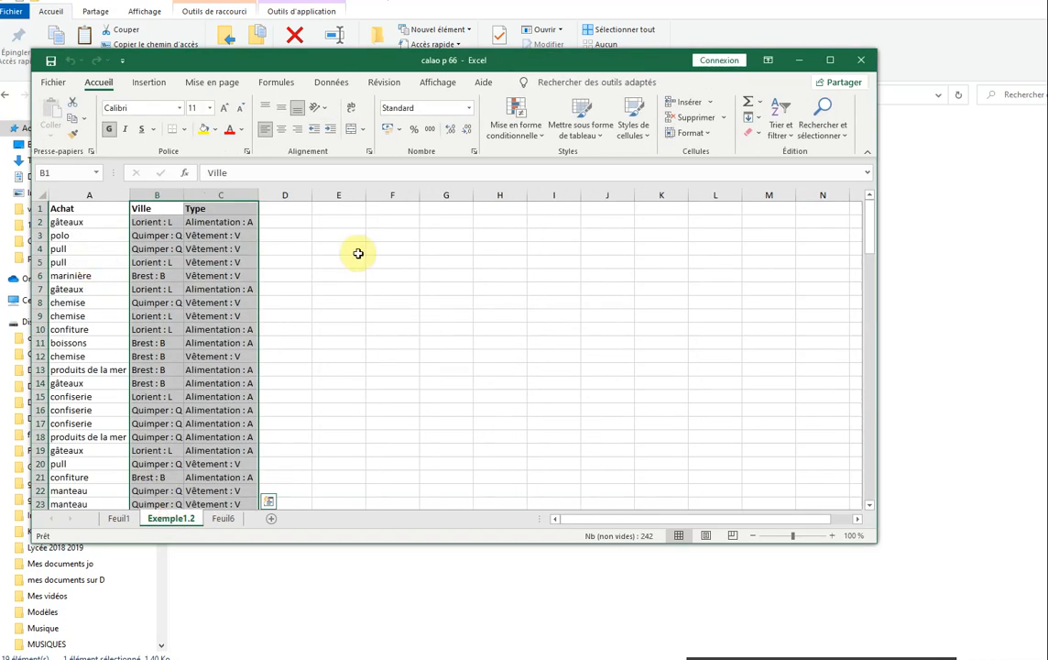
click(339, 249)
drag(70, 211, 144, 216)
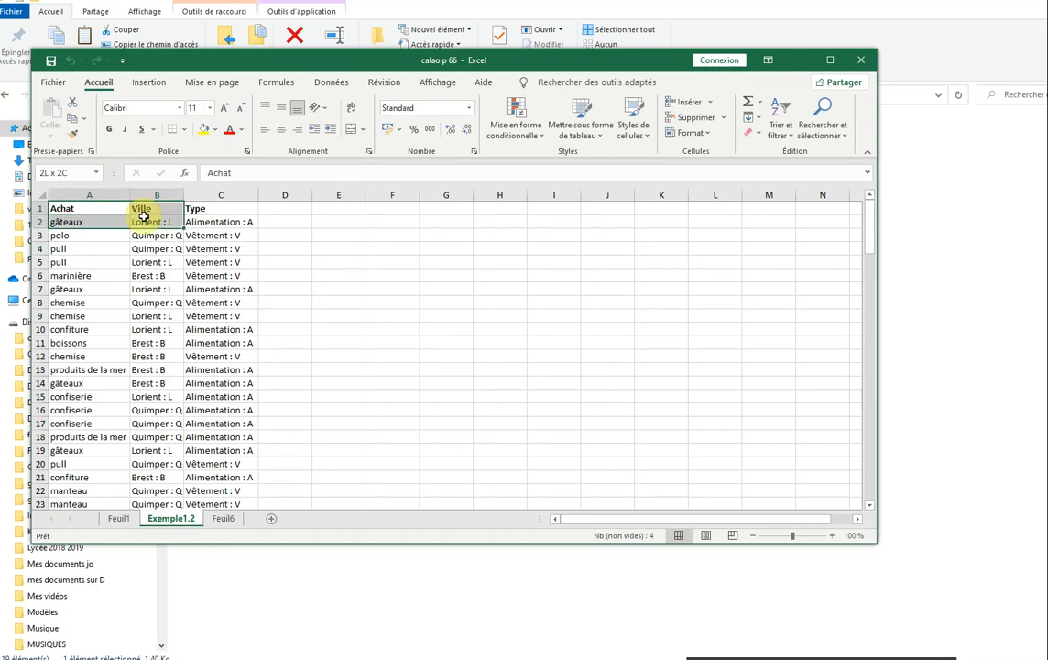
drag(144, 216, 99, 218)
click(295, 277)
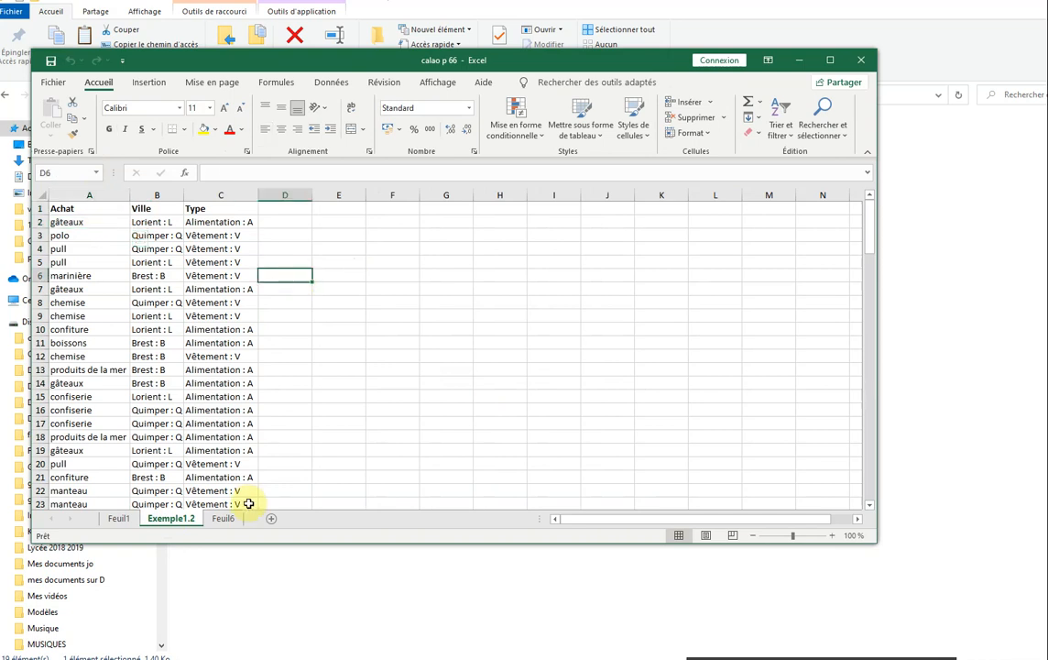
click(223, 519)
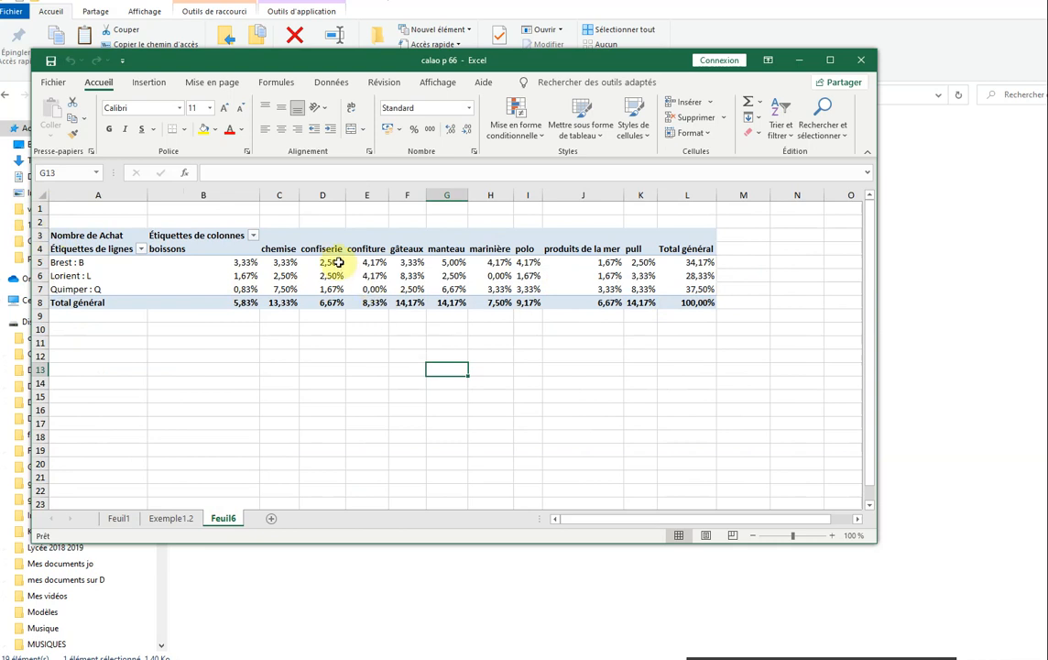
mouse_move(461, 275)
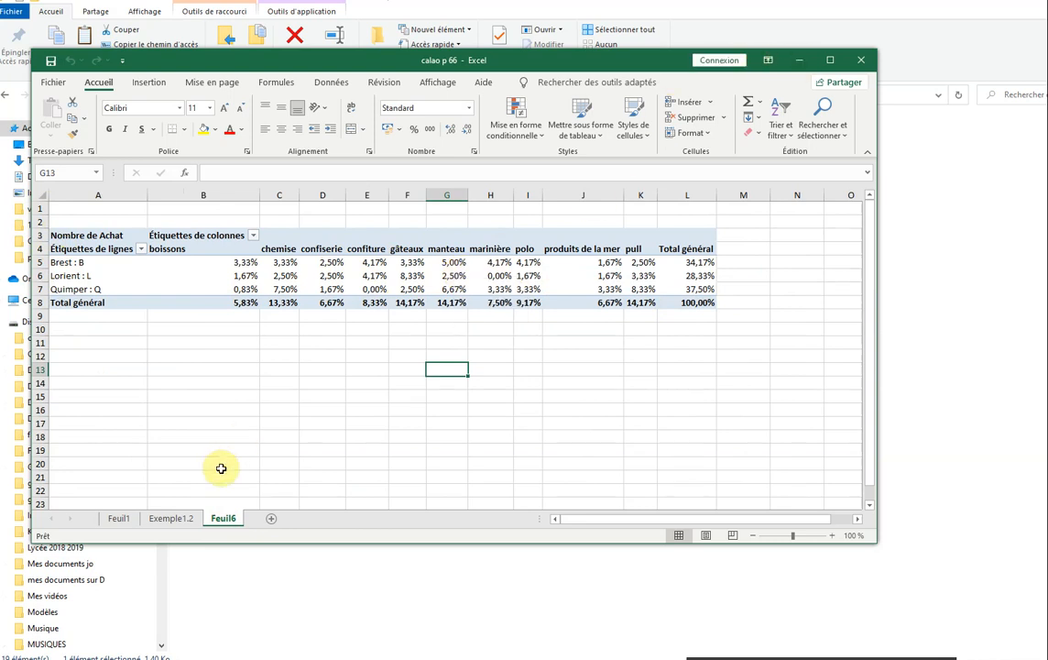
click(183, 519)
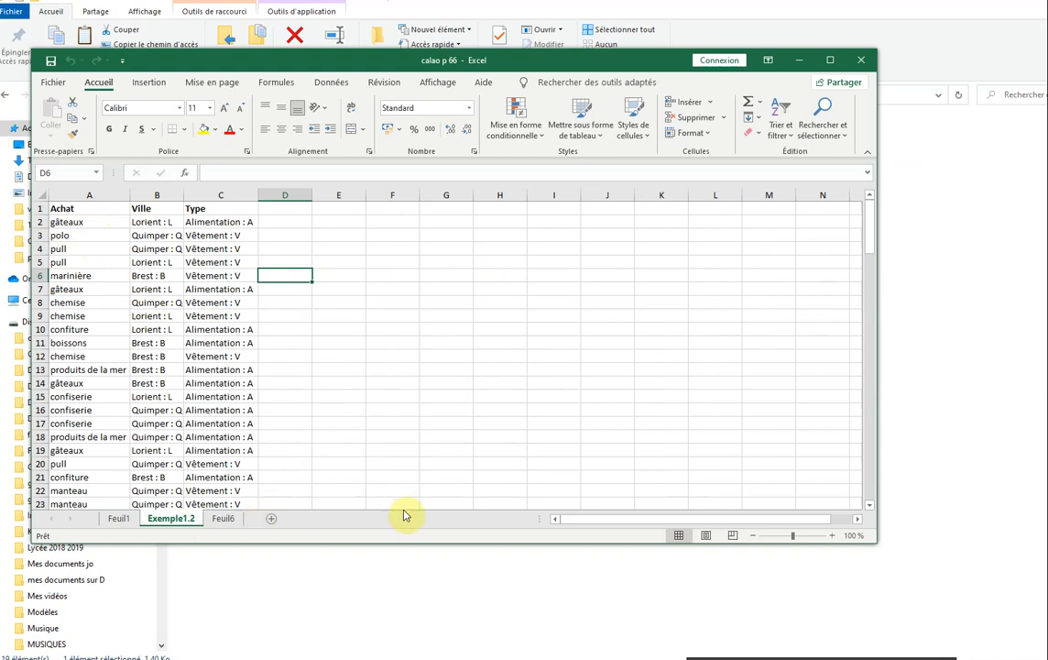
Switch to the OpenOffice Calc spreadsheet and start a pivot table from the Ville and Type data in B1:C121
click(800, 61)
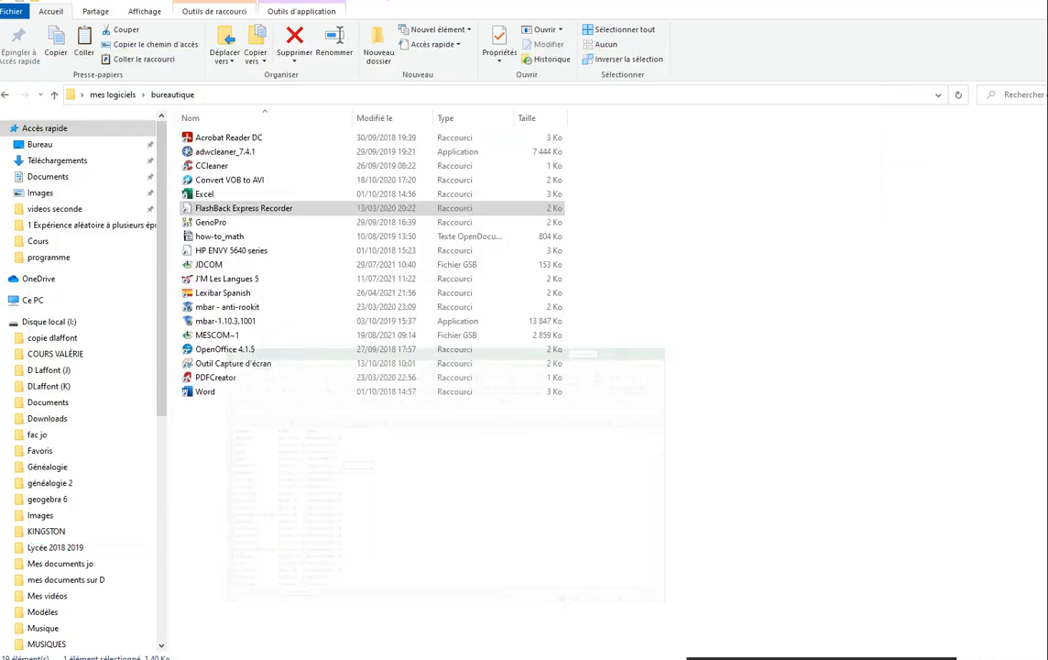
click(470, 657)
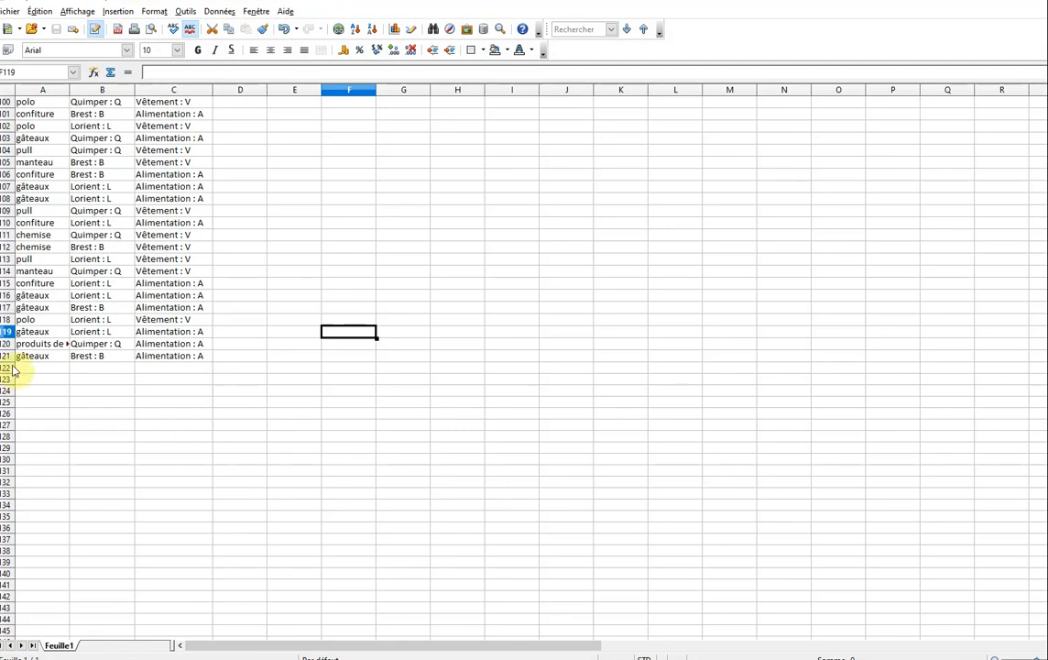
scroll(160, 430, up, 3)
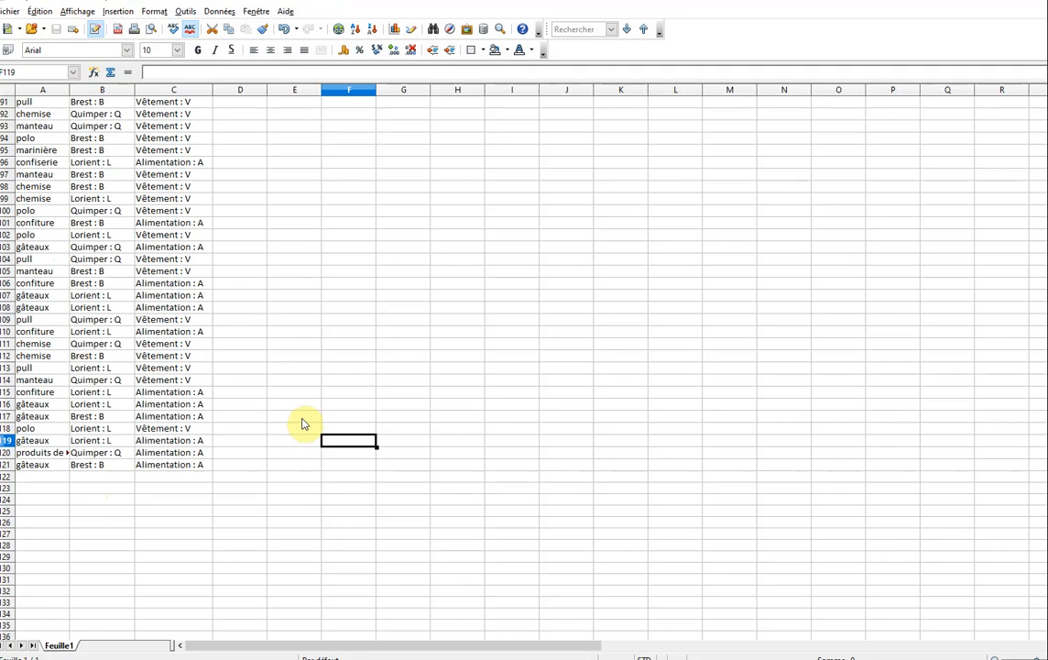
scroll(304, 424, up, 10)
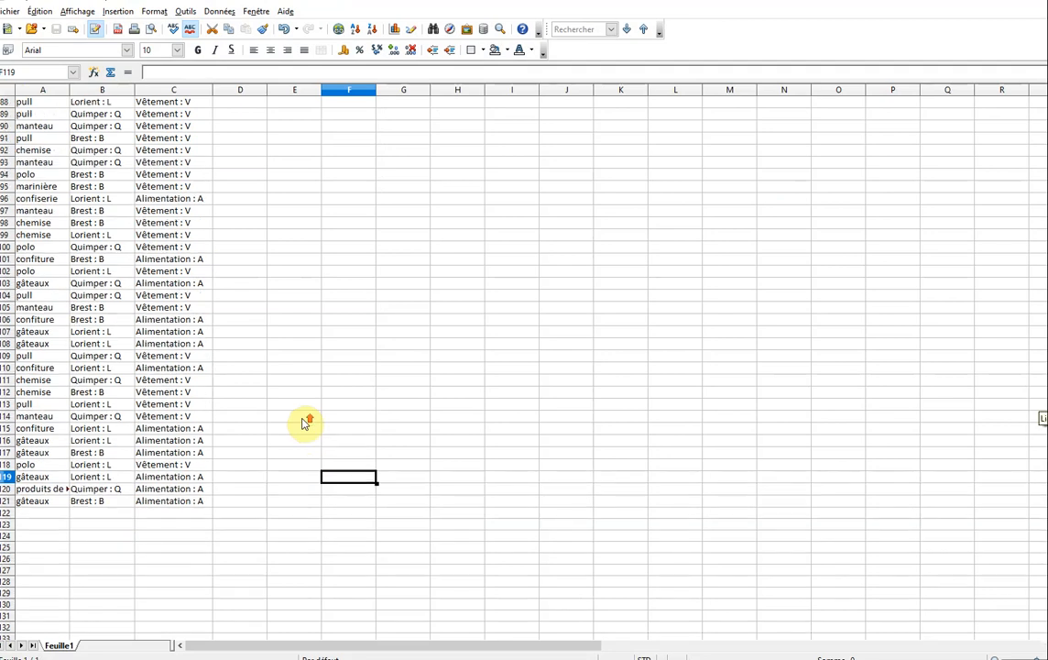
scroll(284, 366, up, 20)
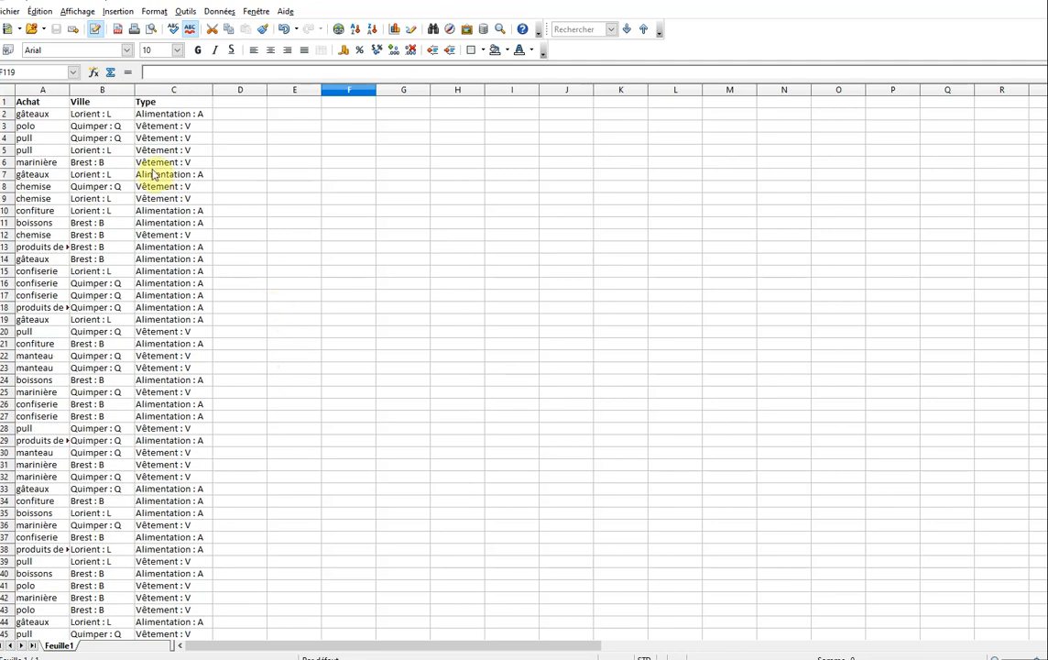
drag(84, 103, 173, 541)
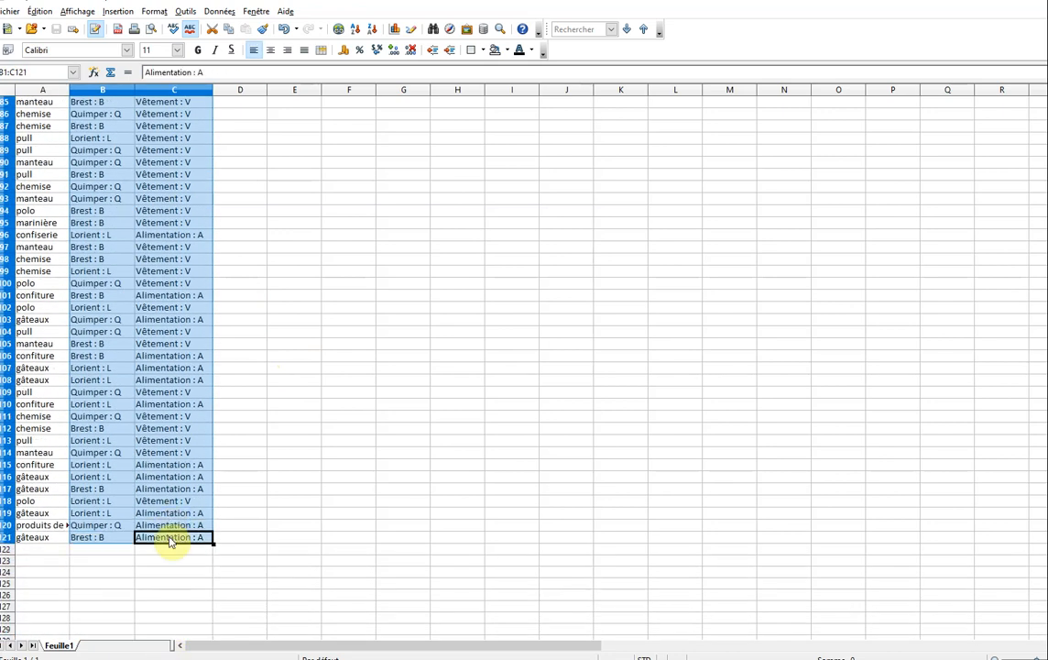
click(220, 12)
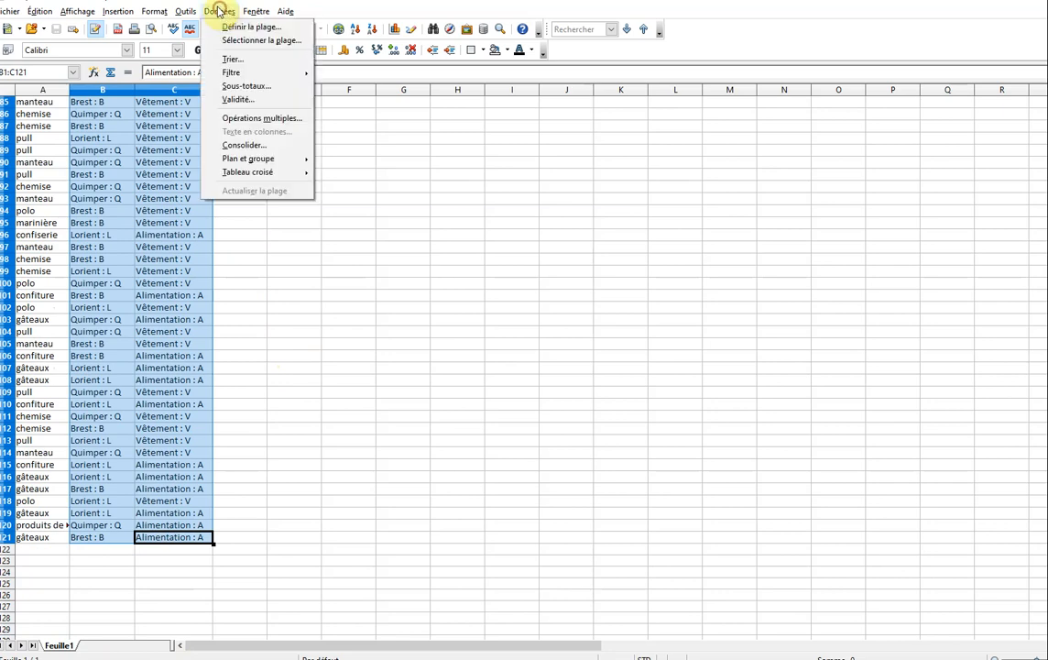
mouse_move(245, 174)
click(351, 173)
click(687, 312)
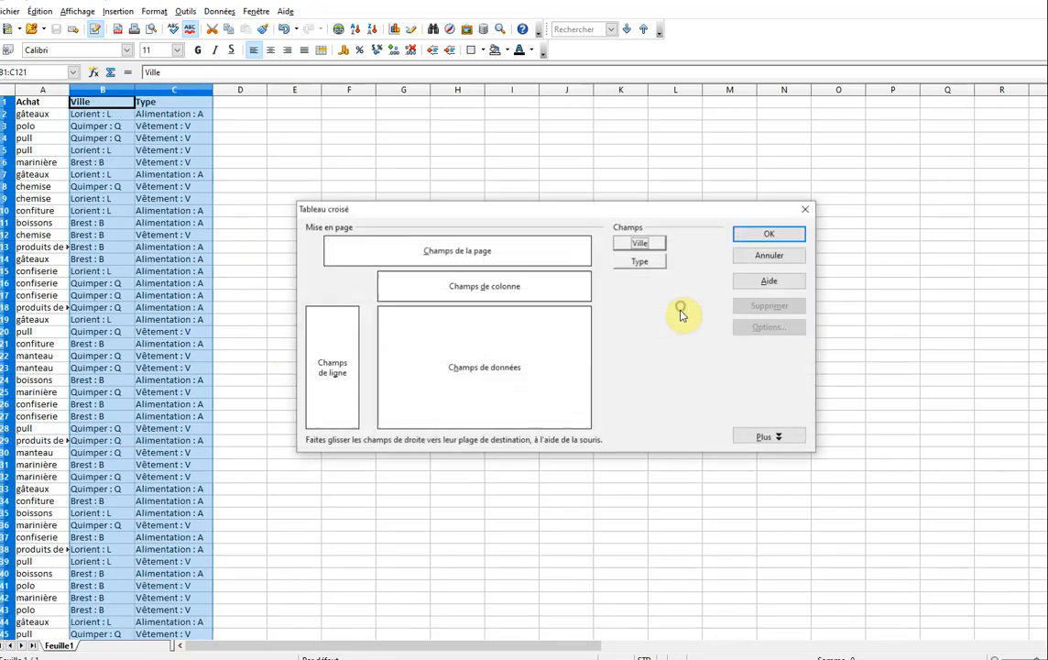
Create the pivot table with Ville as rows, Type as columns and Type as data using the Nombre function
drag(635, 247, 403, 288)
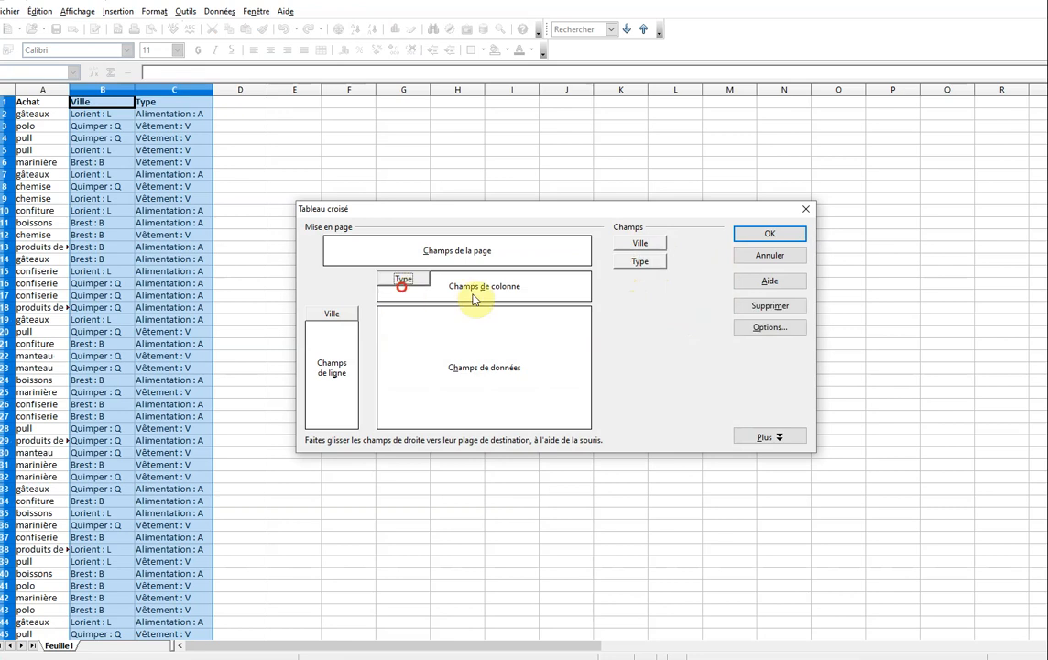
drag(634, 262, 439, 325)
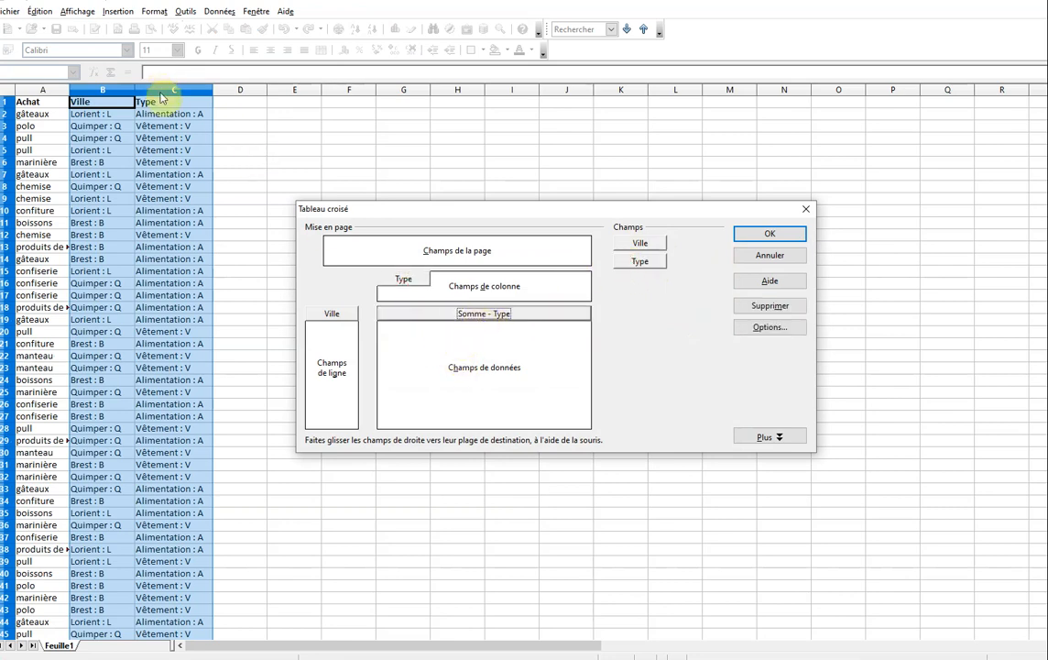
click(768, 330)
click(477, 307)
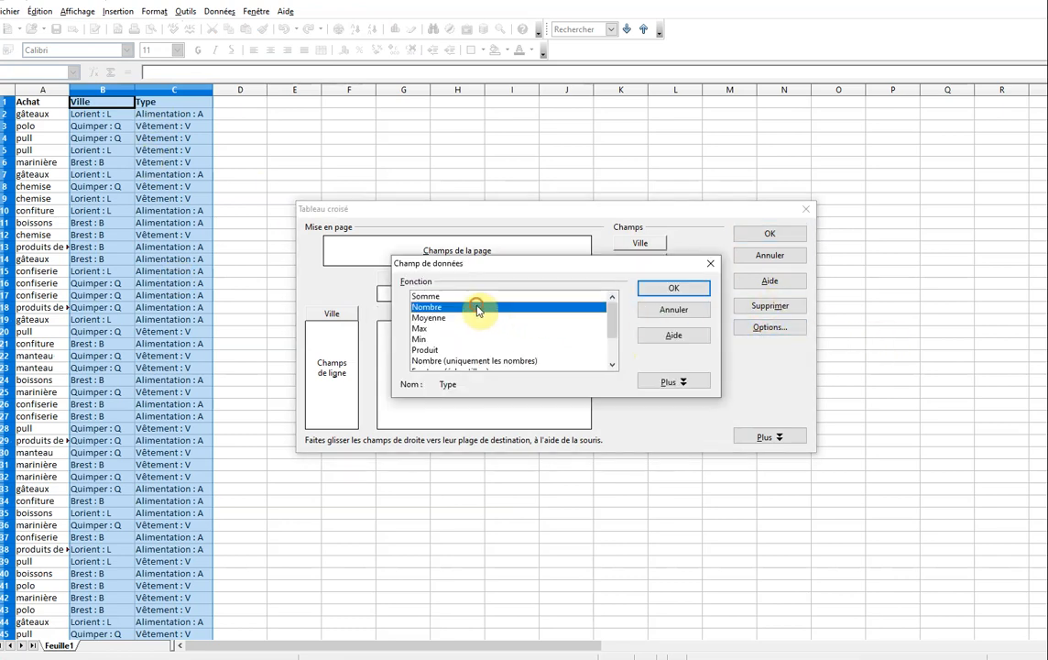
click(684, 289)
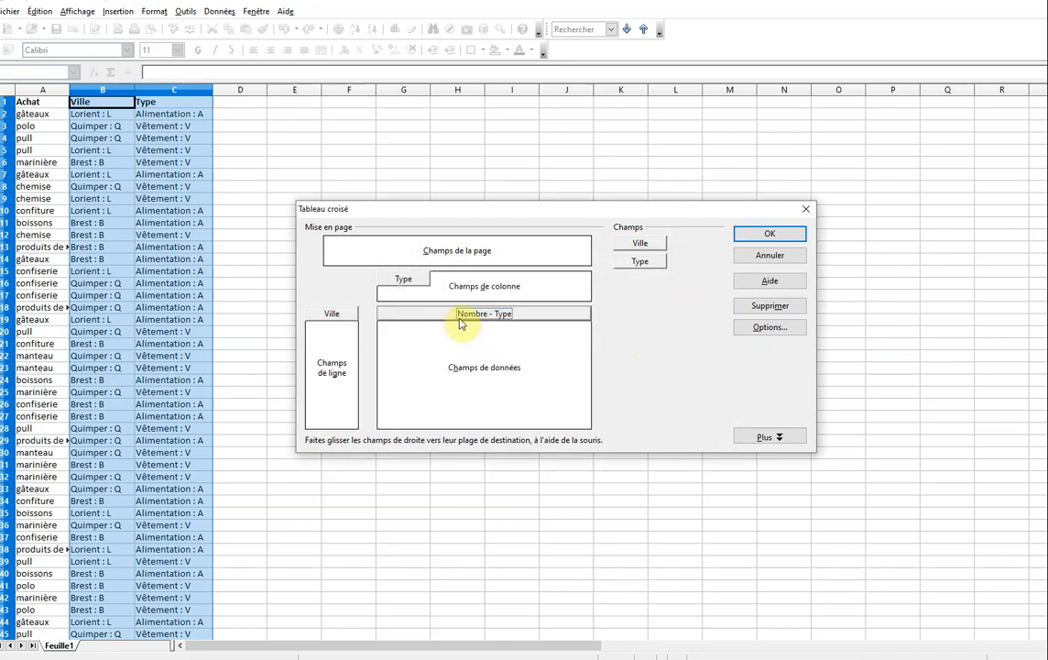
click(770, 233)
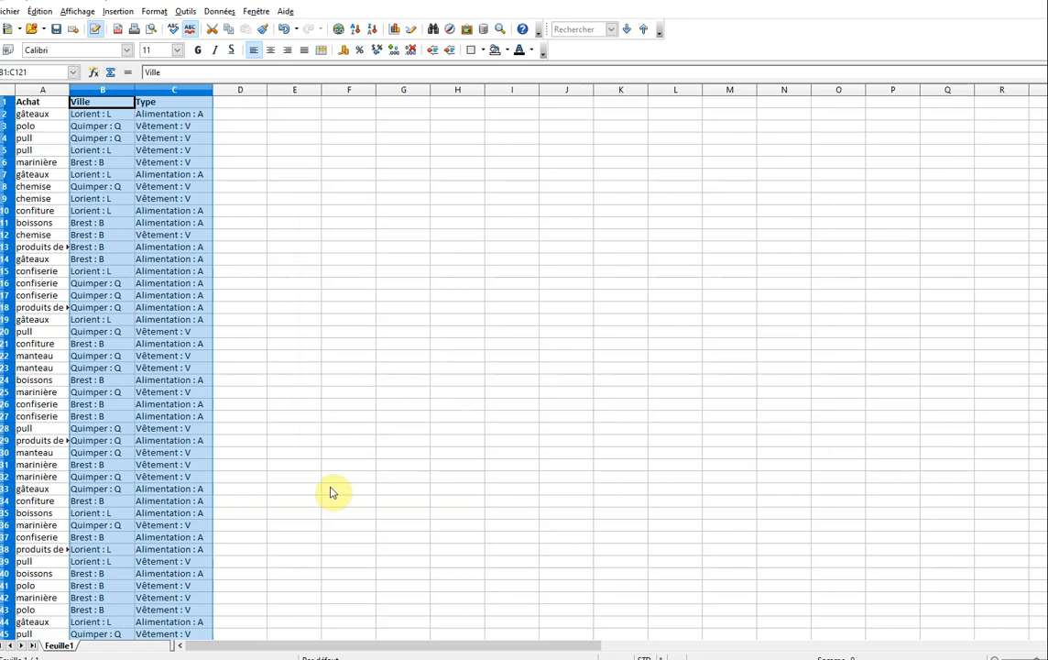
Show the pivot table's Nombre - Type values as a percentage of the overall result (% du résultat)
scroll(331, 493, down, 20)
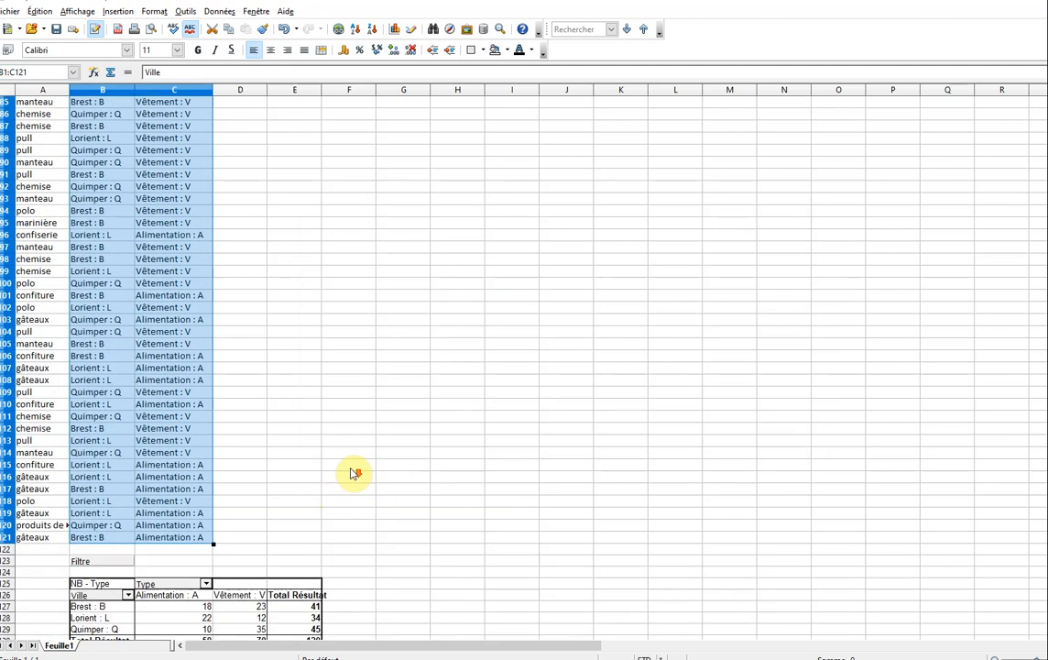
scroll(353, 475, down, 5)
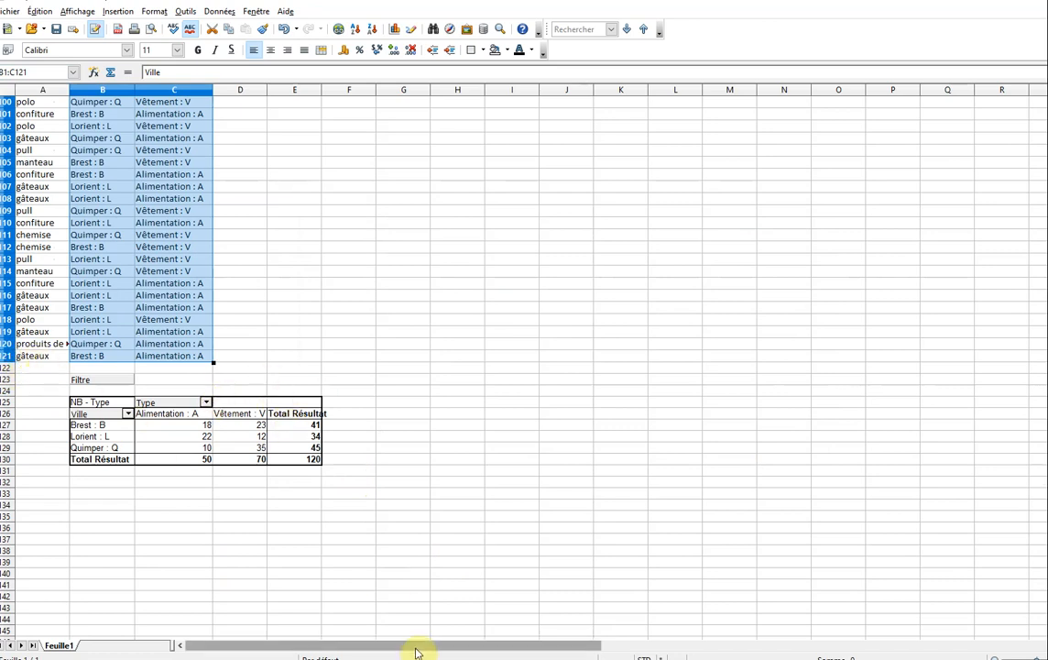
right_click(252, 428)
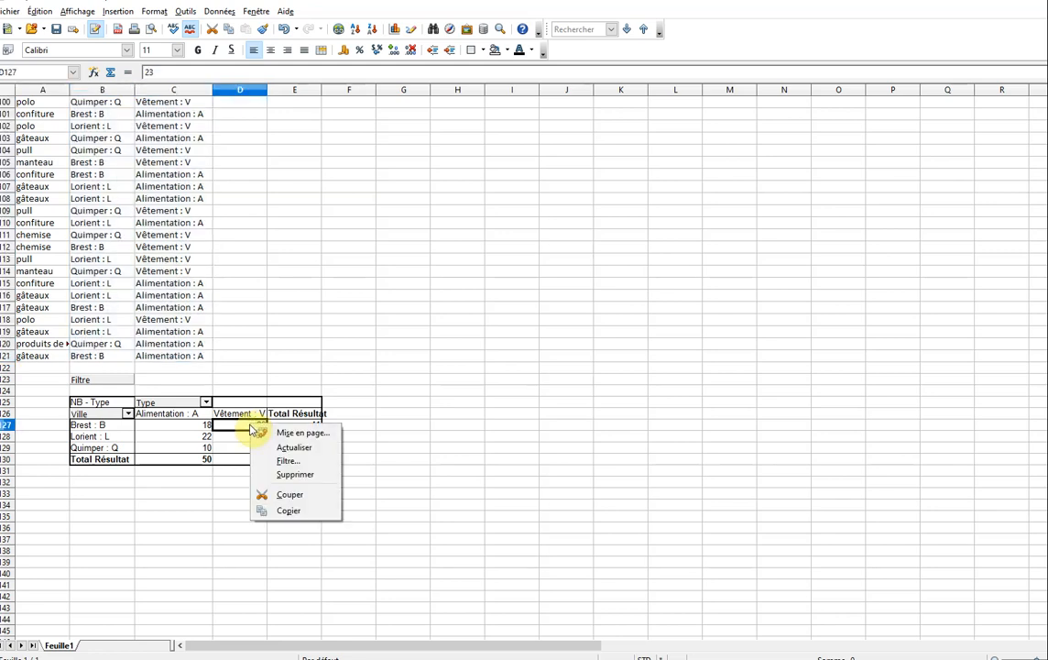
click(284, 432)
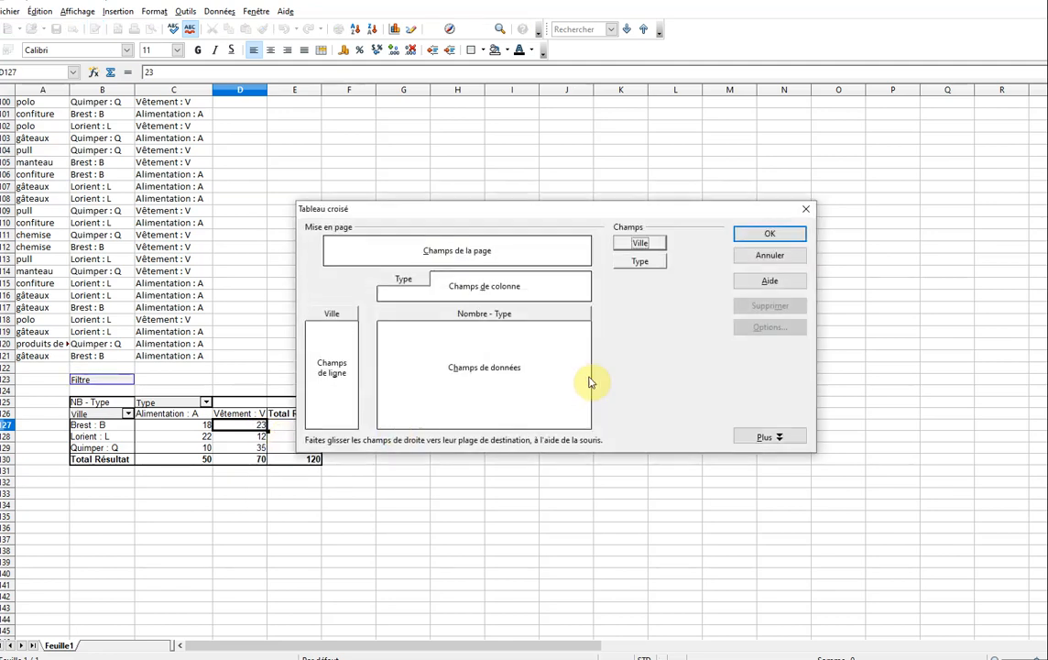
click(464, 316)
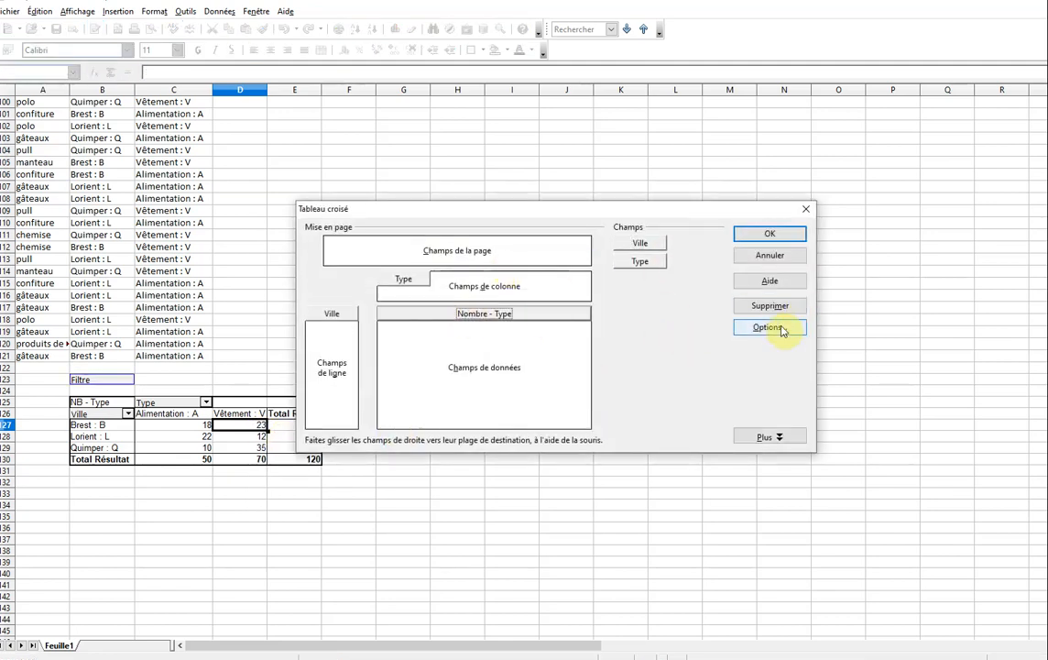
click(768, 437)
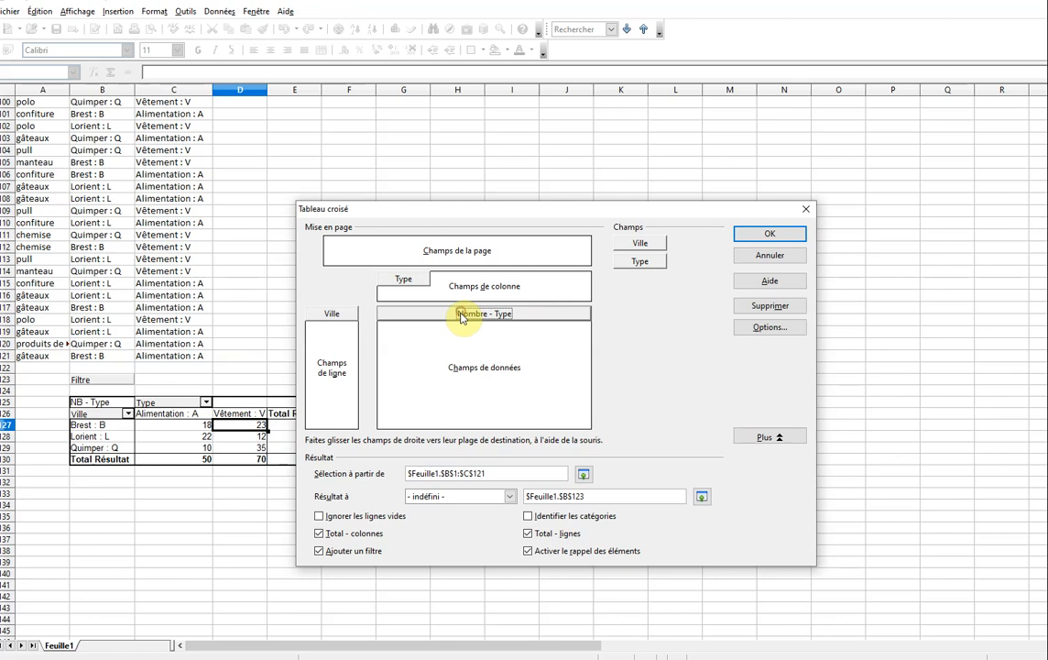
click(769, 327)
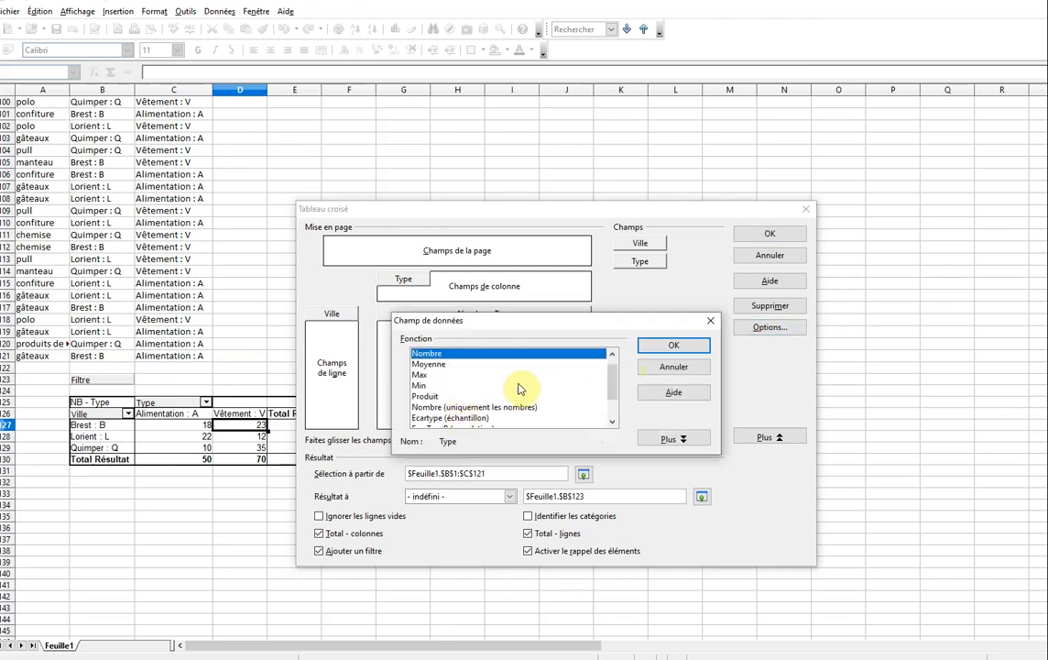
click(667, 438)
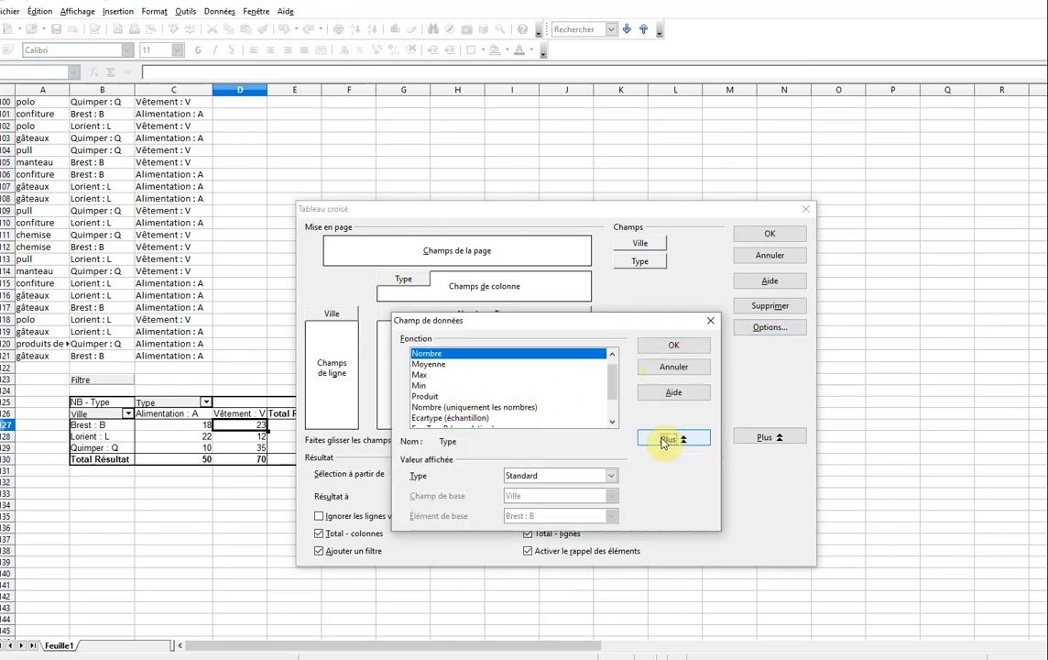
click(612, 475)
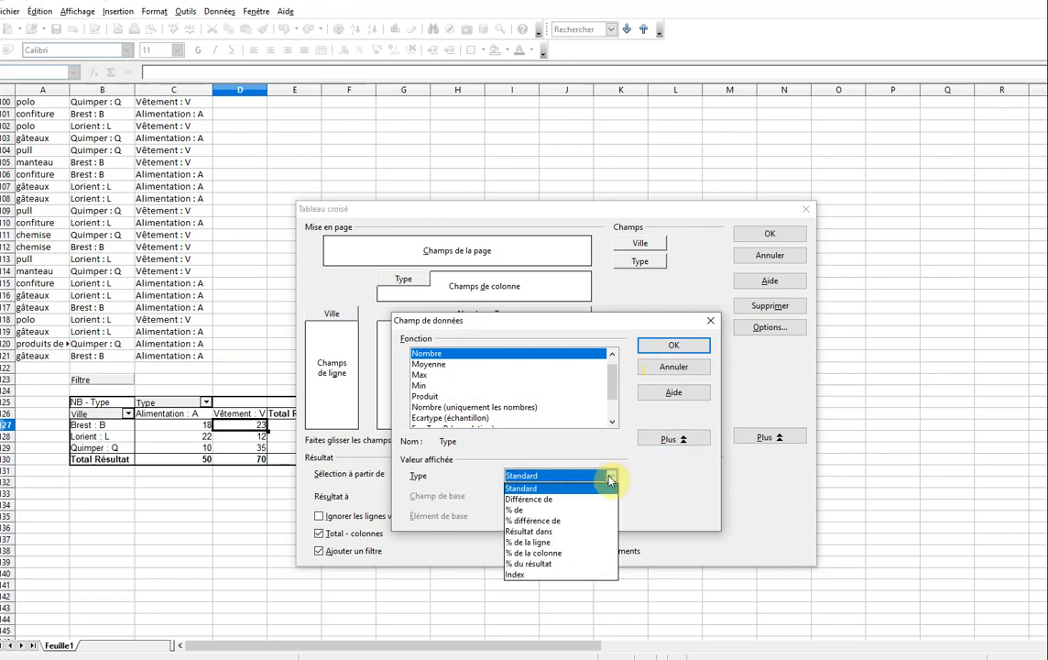
click(556, 564)
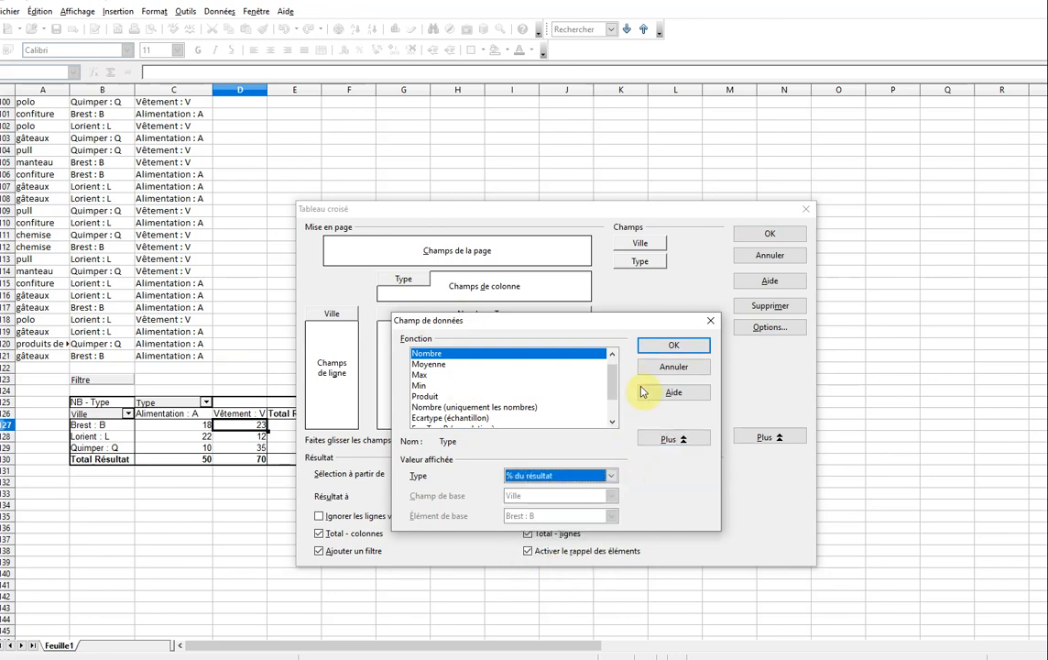
click(664, 346)
click(779, 234)
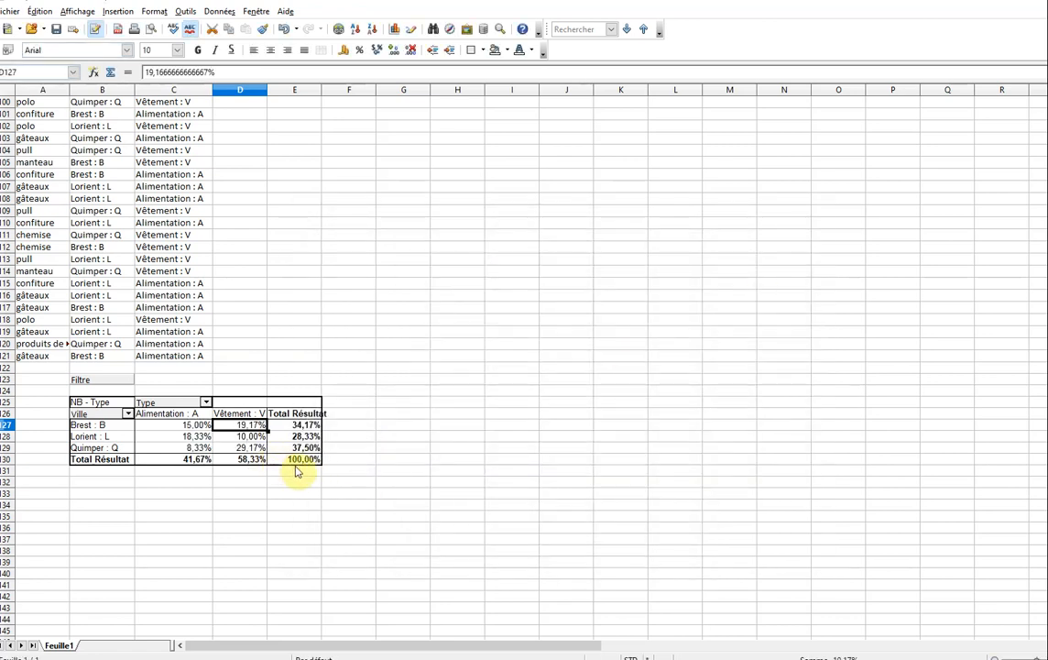
Show the pivot table's Nombre - Type values as row percentages by setting the displayed value type to % de la ligne
right_click(294, 429)
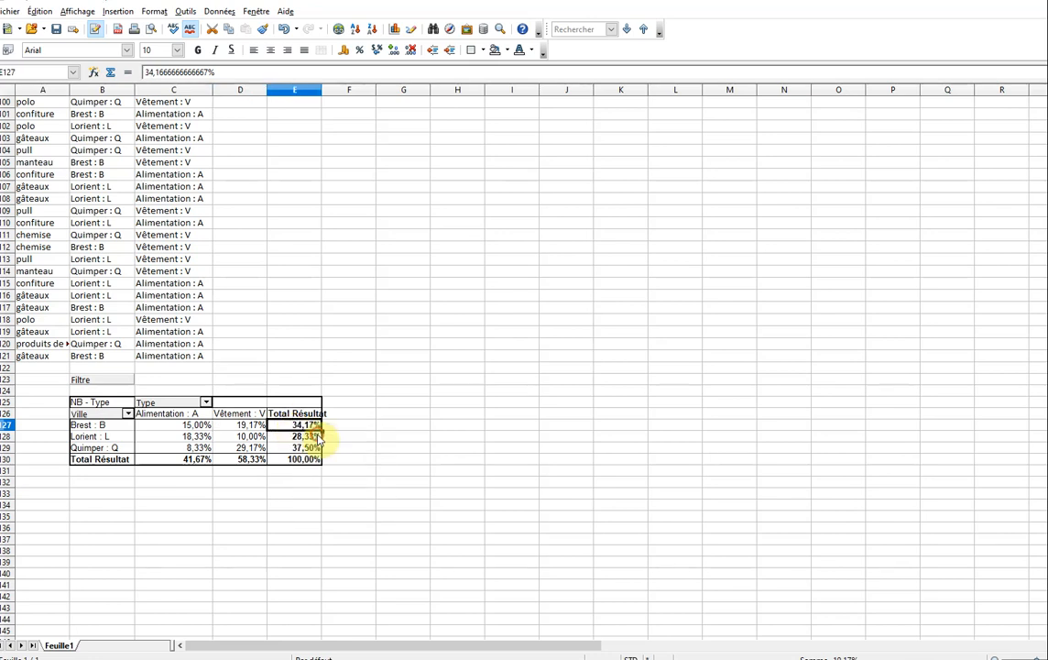
click(339, 434)
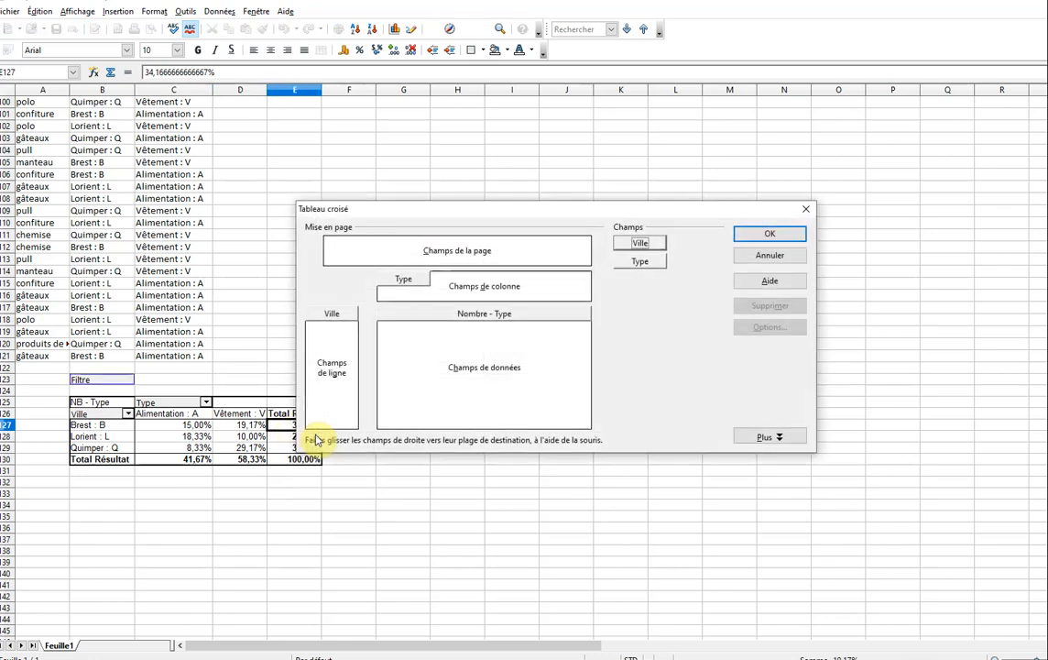
click(518, 316)
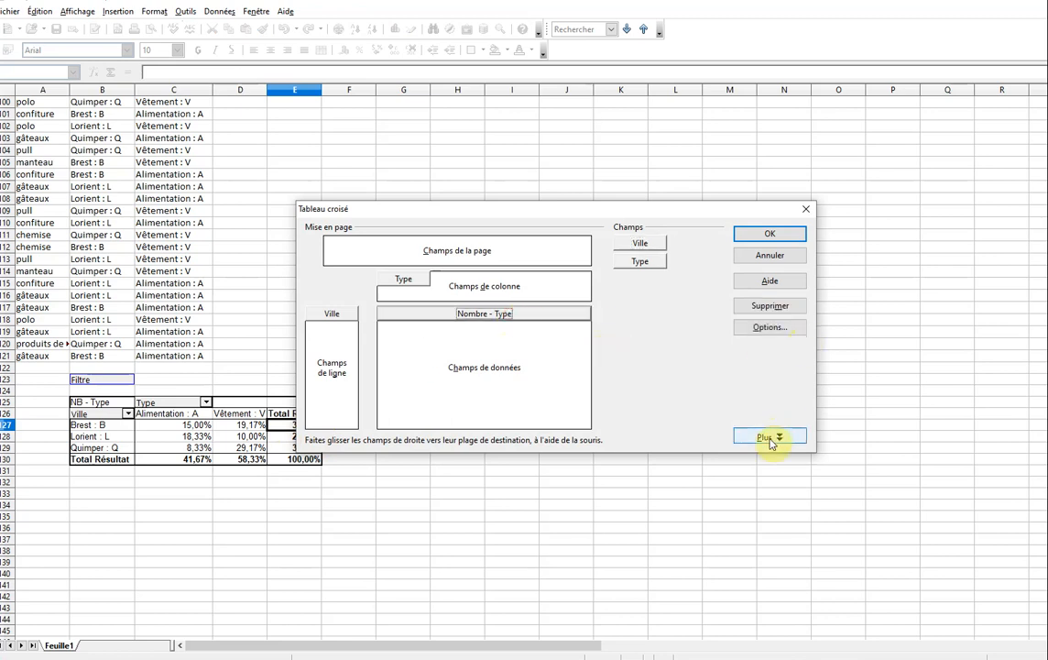
click(757, 328)
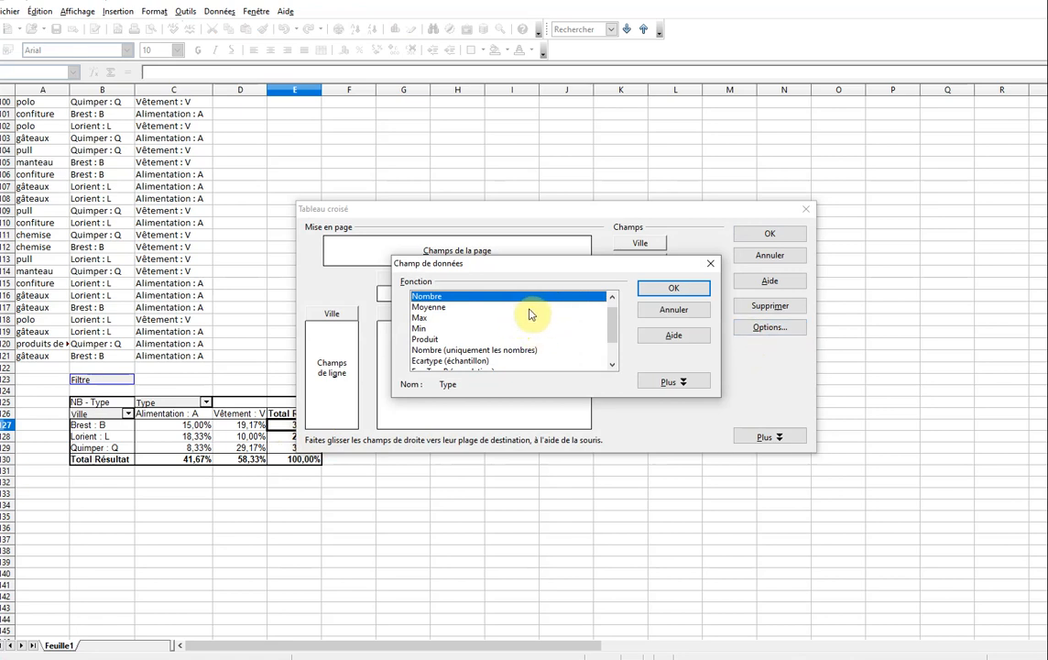
click(673, 382)
click(614, 419)
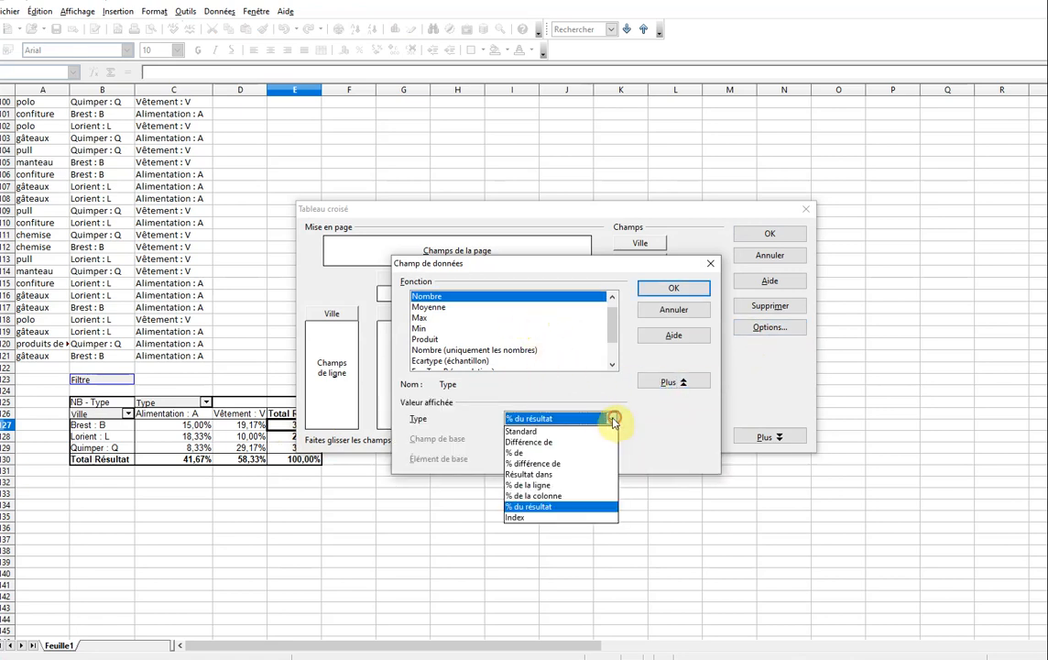
click(541, 485)
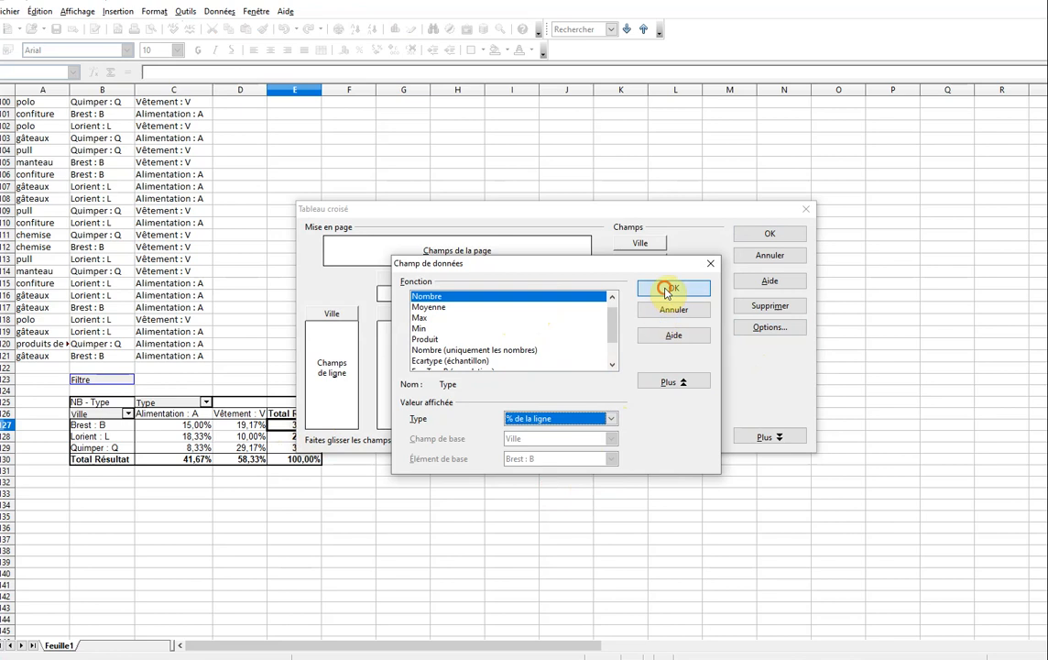
click(667, 290)
click(767, 233)
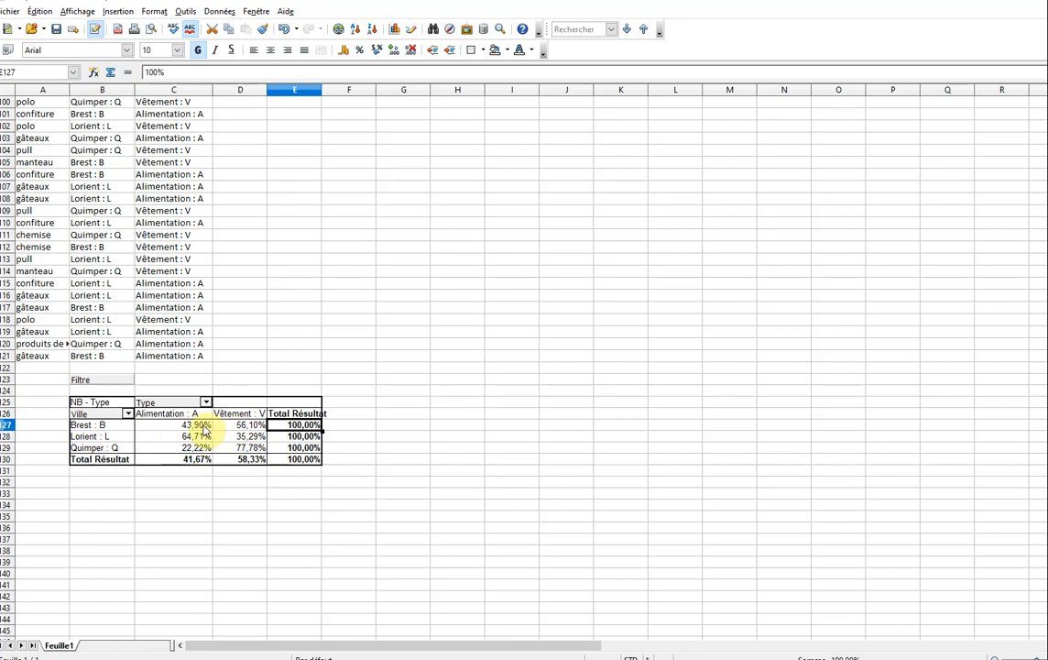
Show the pivot table's Nombre - Type values as column percentages by setting the displayed value type to % de la colonne
right_click(252, 427)
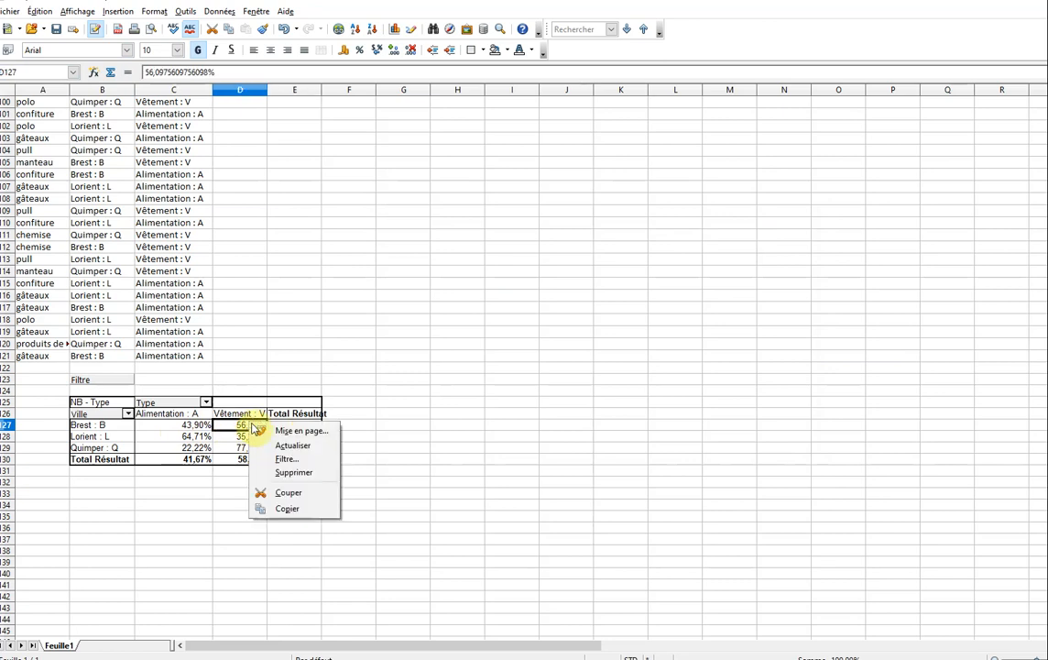
click(276, 431)
click(487, 316)
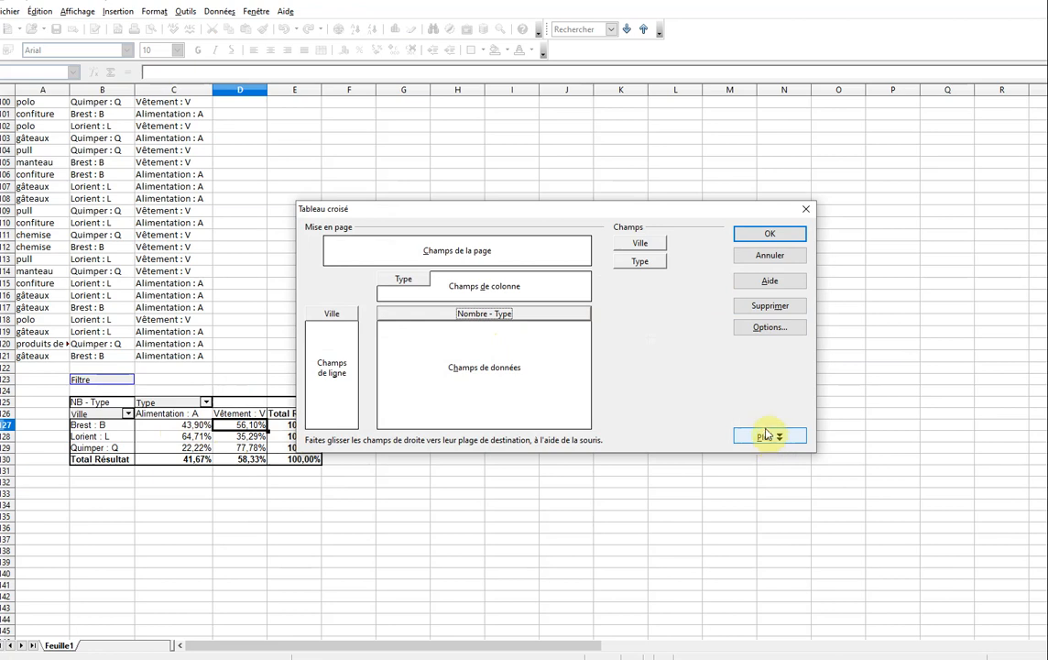
click(760, 327)
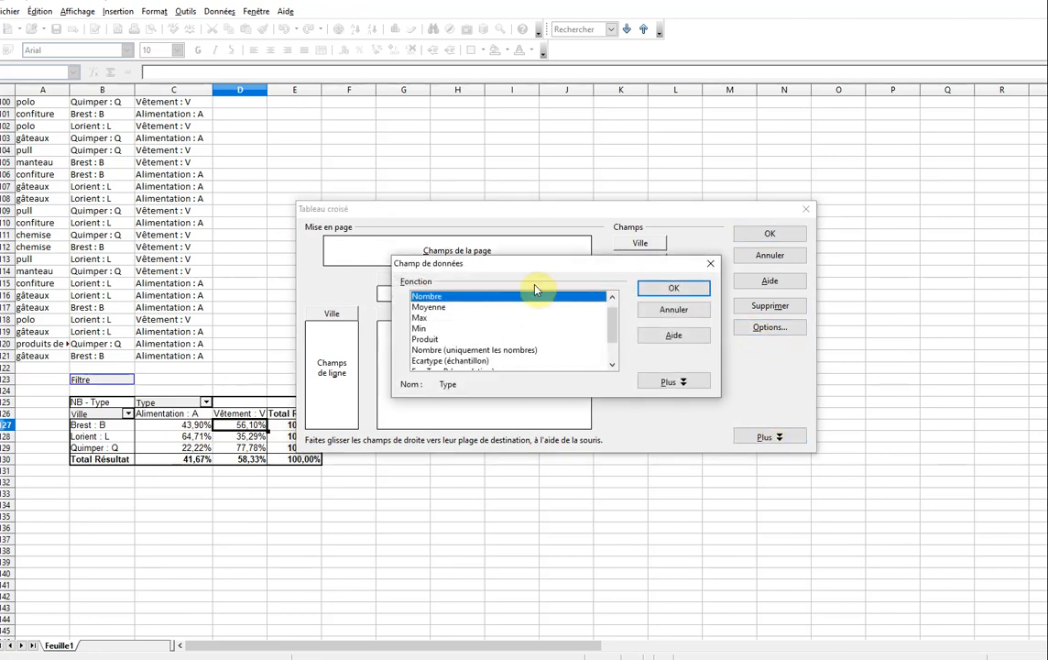
scroll(458, 310, down, 2)
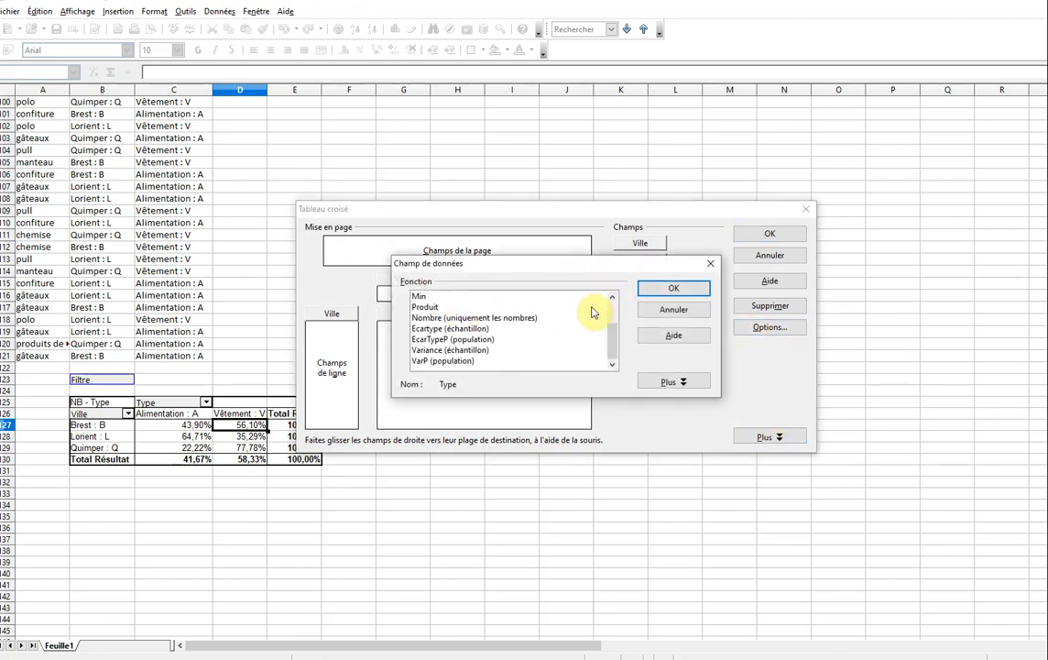
click(650, 382)
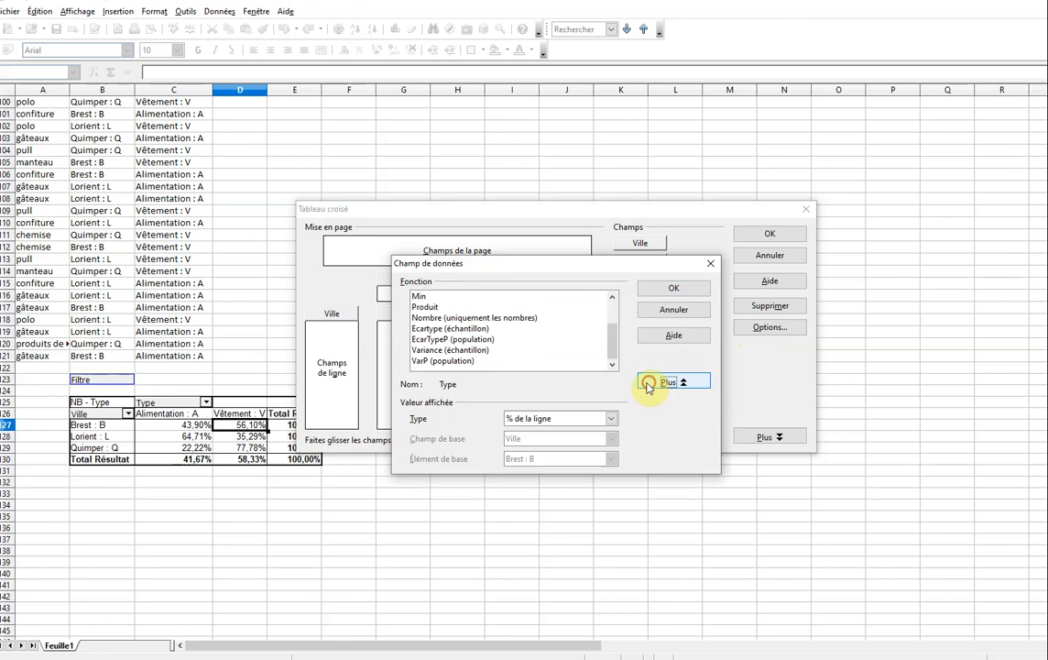
click(595, 419)
click(561, 495)
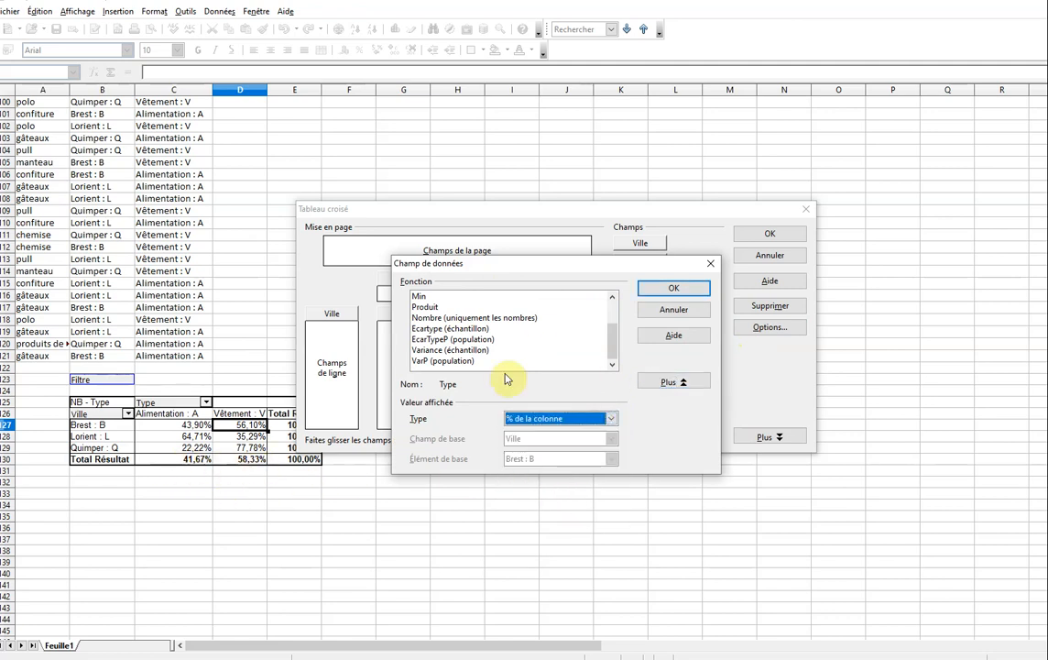
click(673, 290)
click(769, 235)
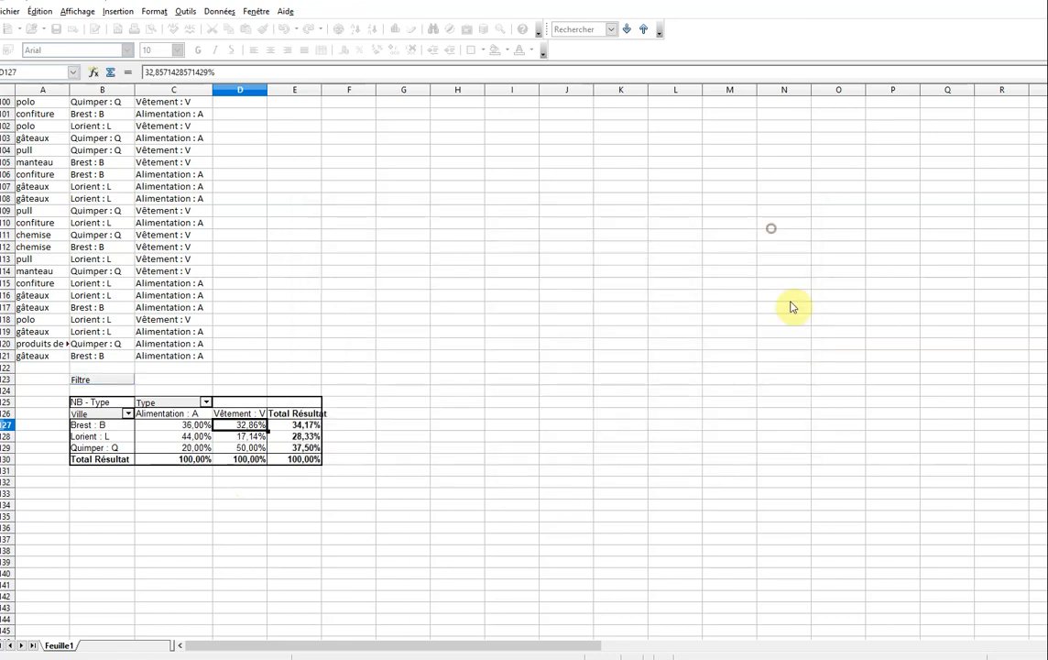